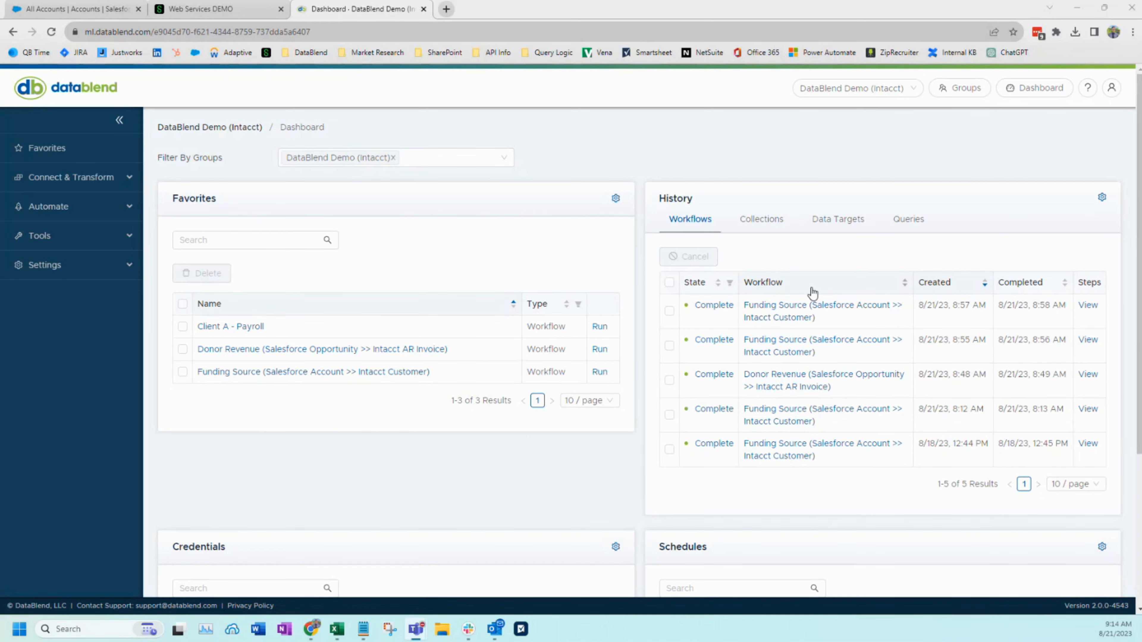
scroll(764, 359, "down", 5)
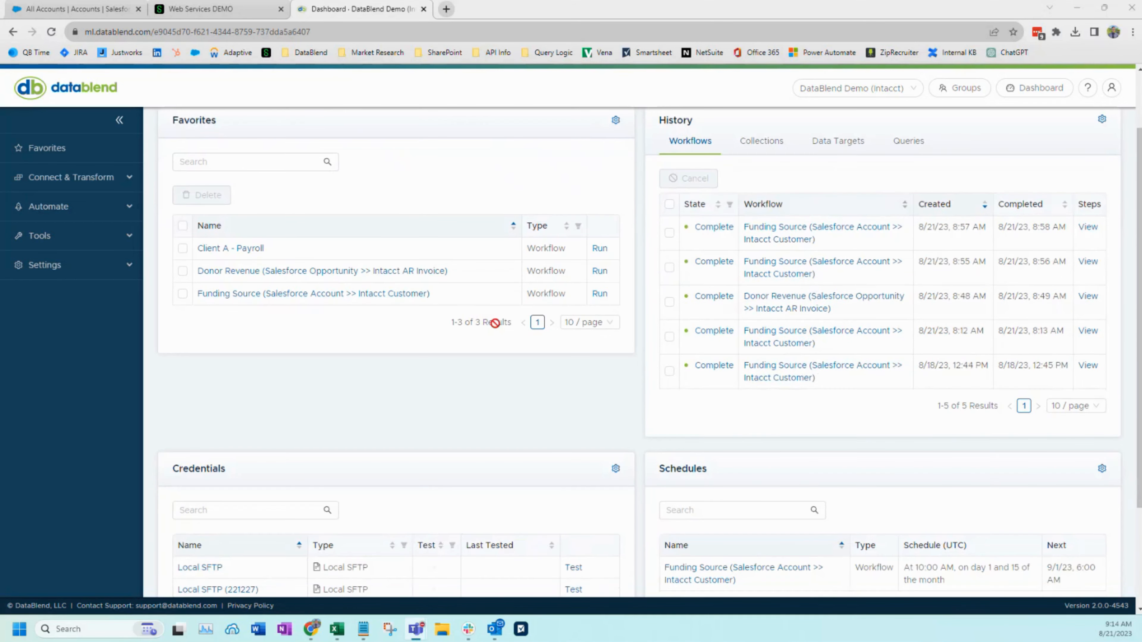
scroll(692, 429, "up", 3)
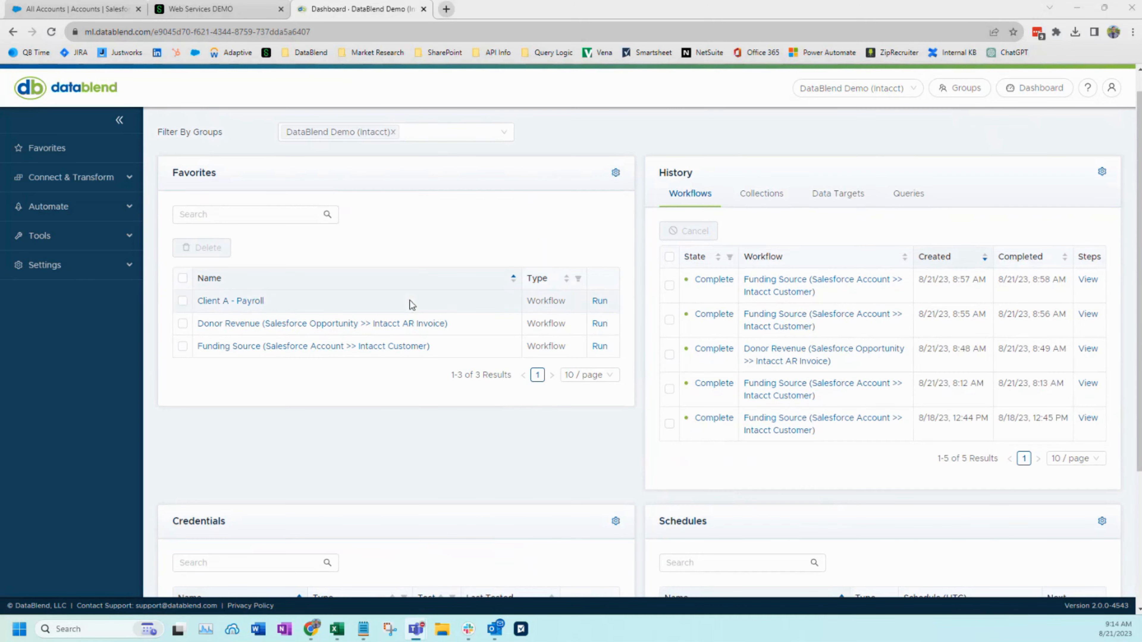
left_click(246, 214)
double_click(540, 322)
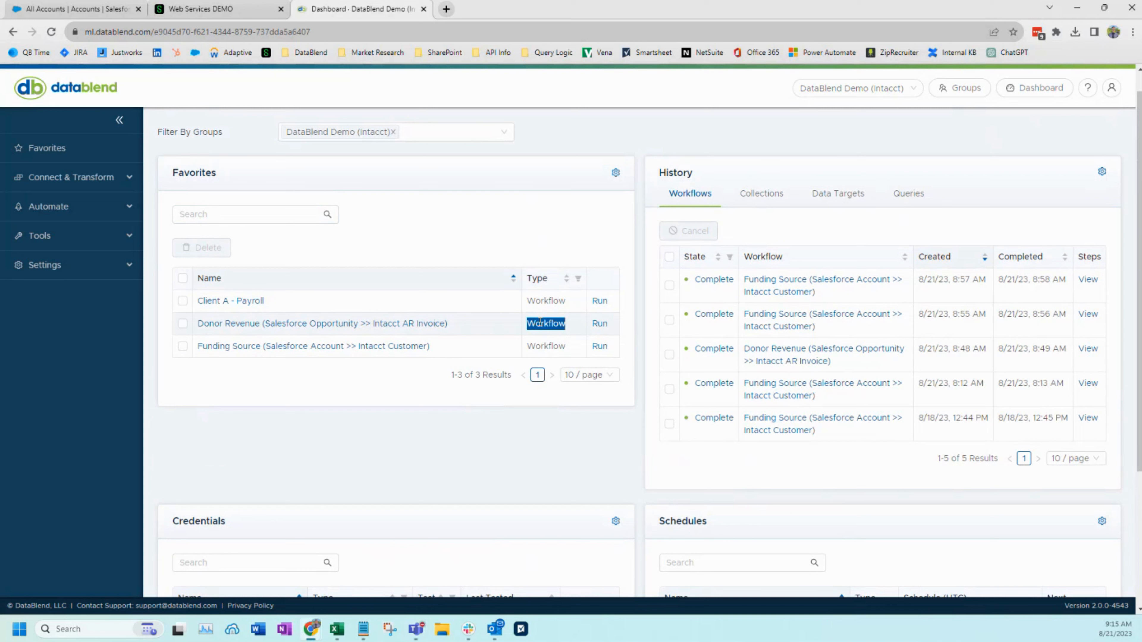
left_click(183, 323)
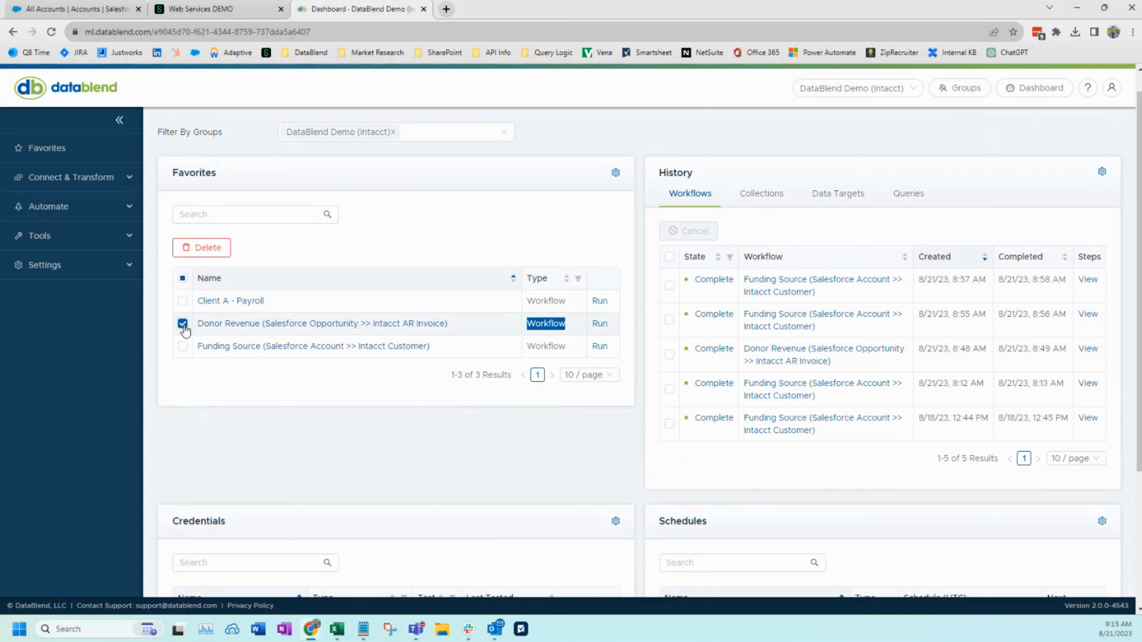
left_click(183, 347)
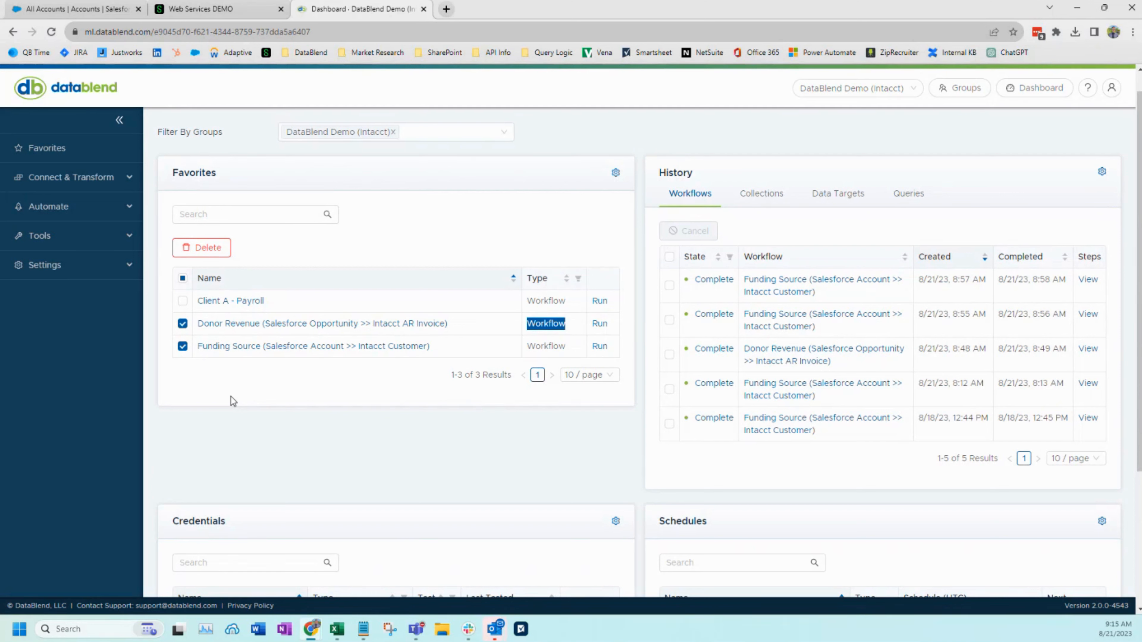
left_click(371, 388)
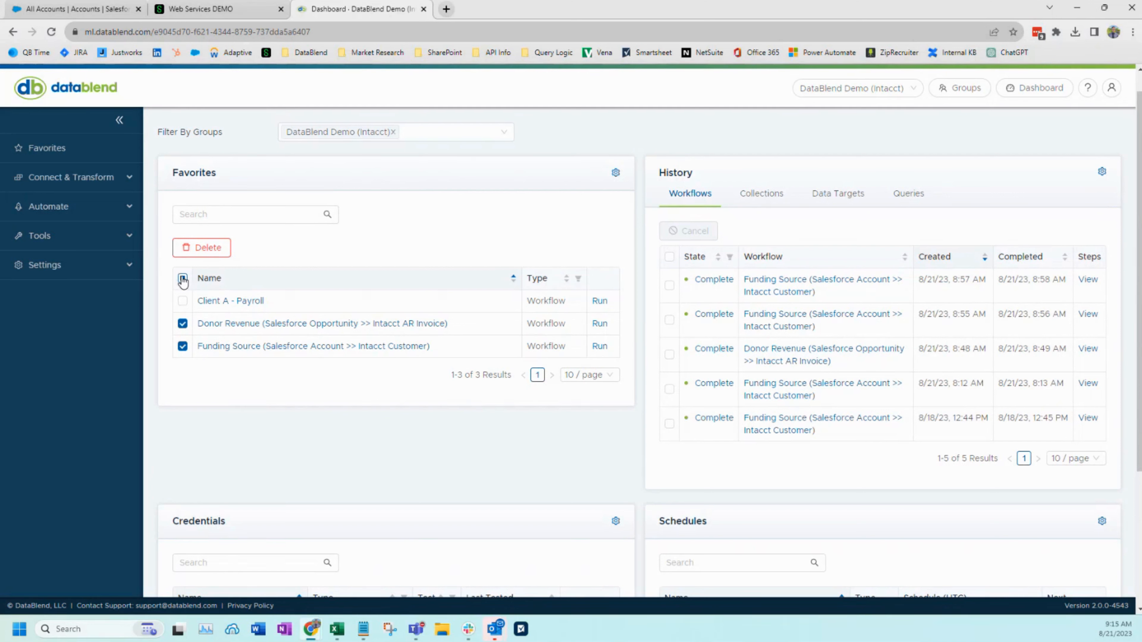
left_click(182, 279)
left_click(183, 279)
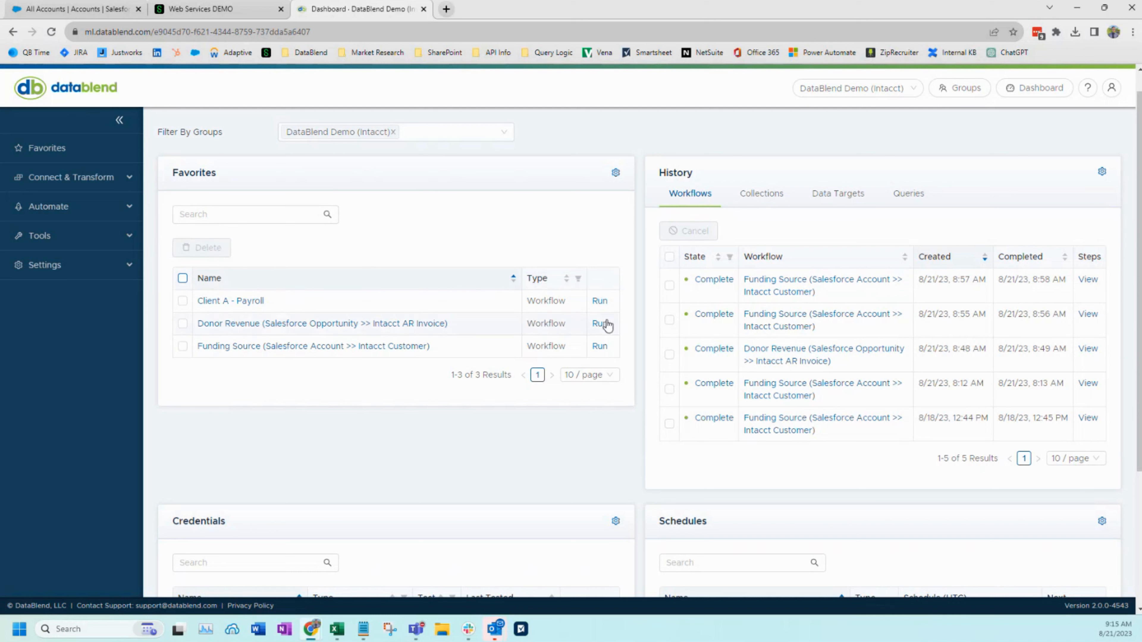
Run the favorite workflow Funding Source (Salesforce Account >> Intacct Customer) and view the All Accounts list in Salesforce before returning to DataBlend
left_click(597, 326)
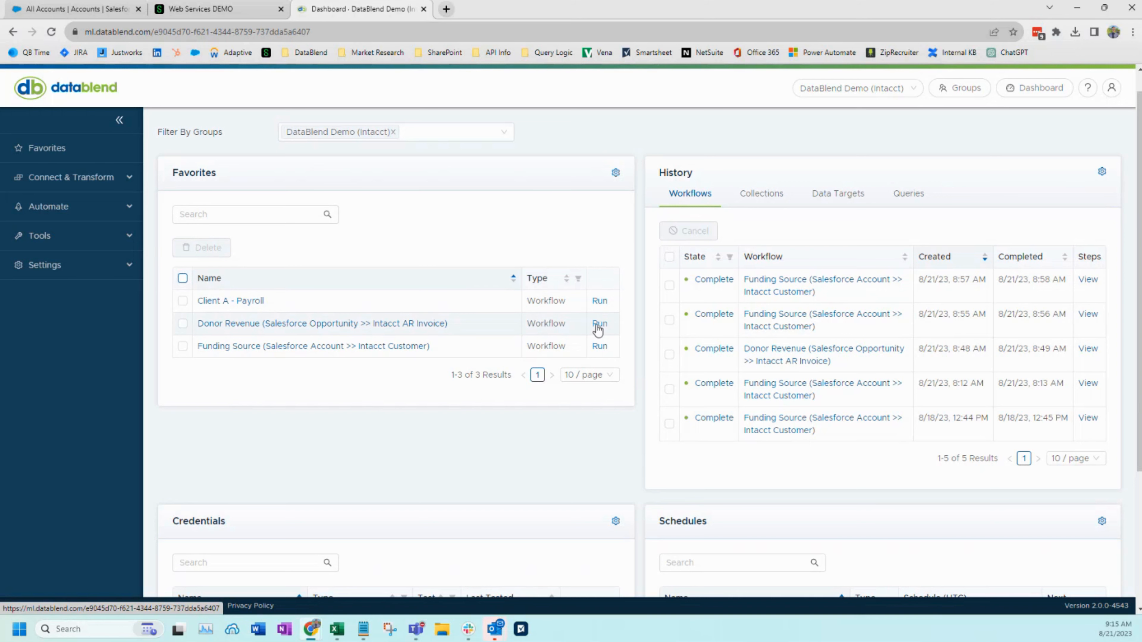
left_click(599, 348)
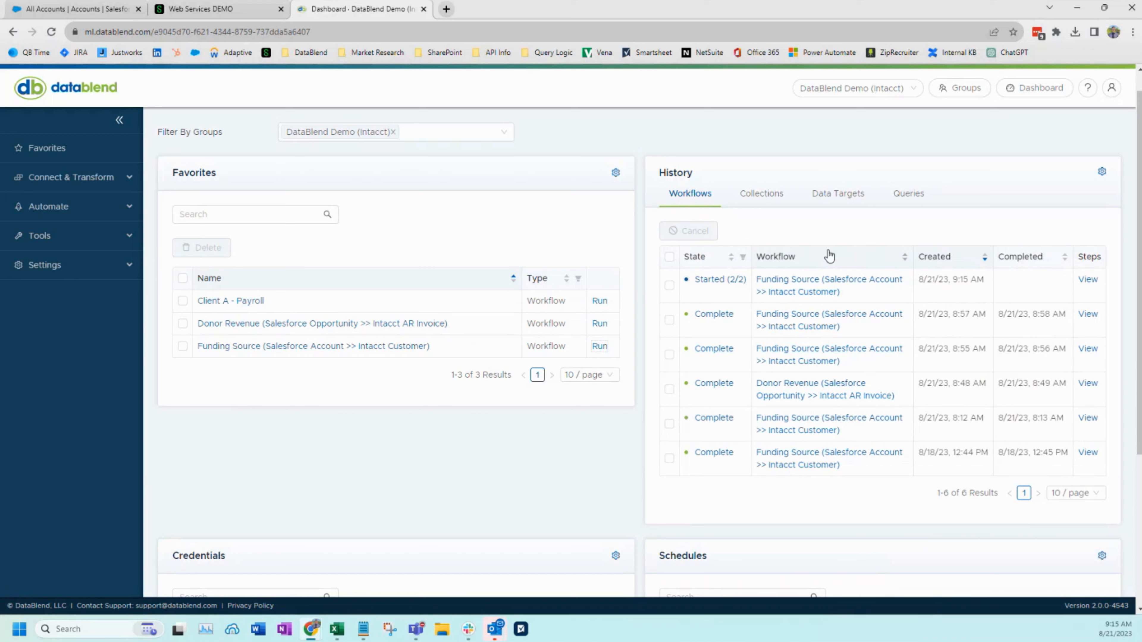
left_click(76, 9)
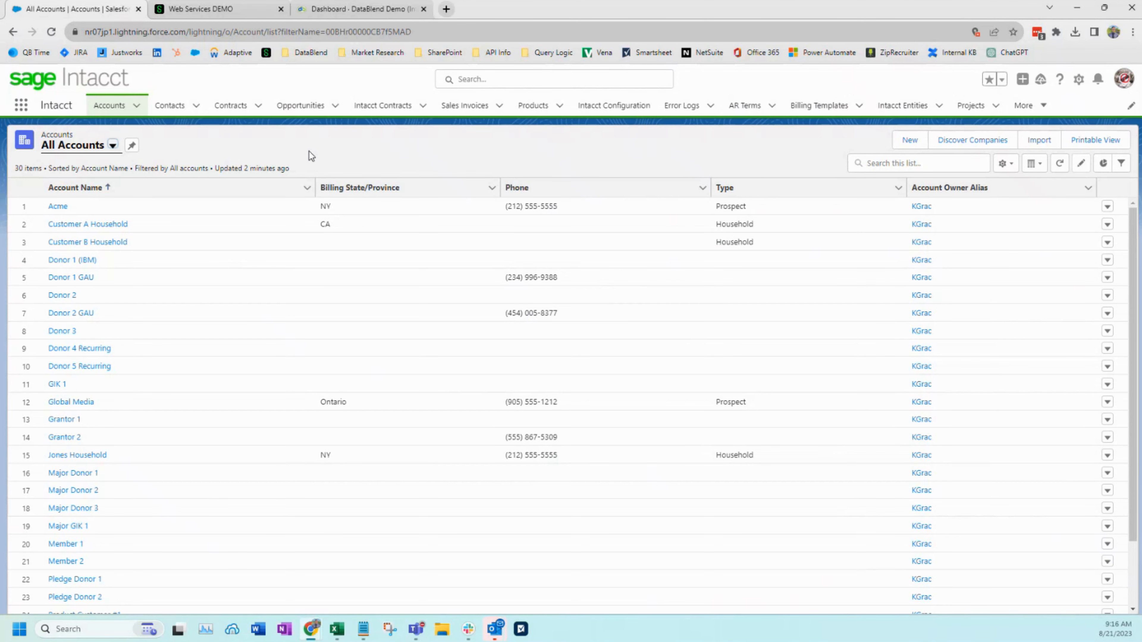
left_click(368, 6)
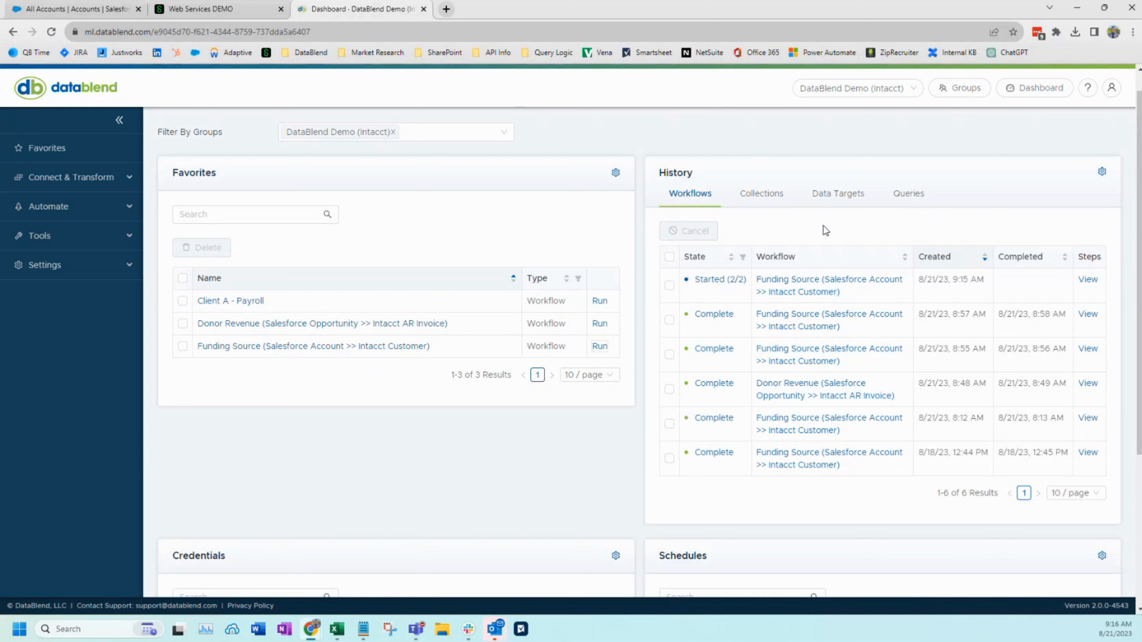
Examine the Schedules and Credentials sections of the dashboard
scroll(825, 229, "down", 3)
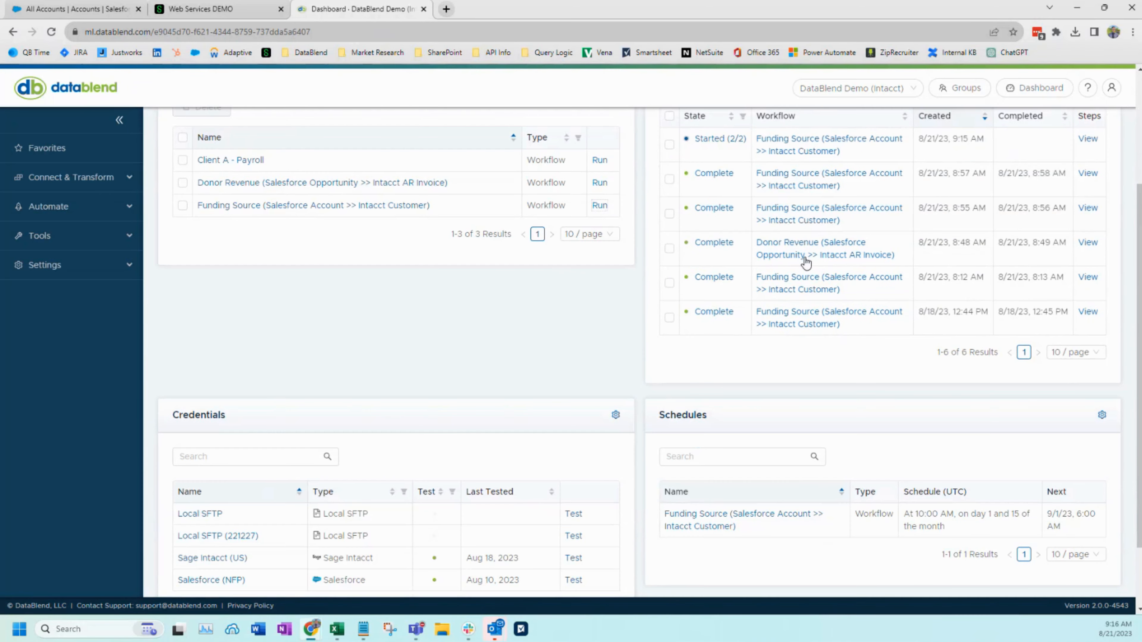
left_click_drag(654, 421, 714, 418)
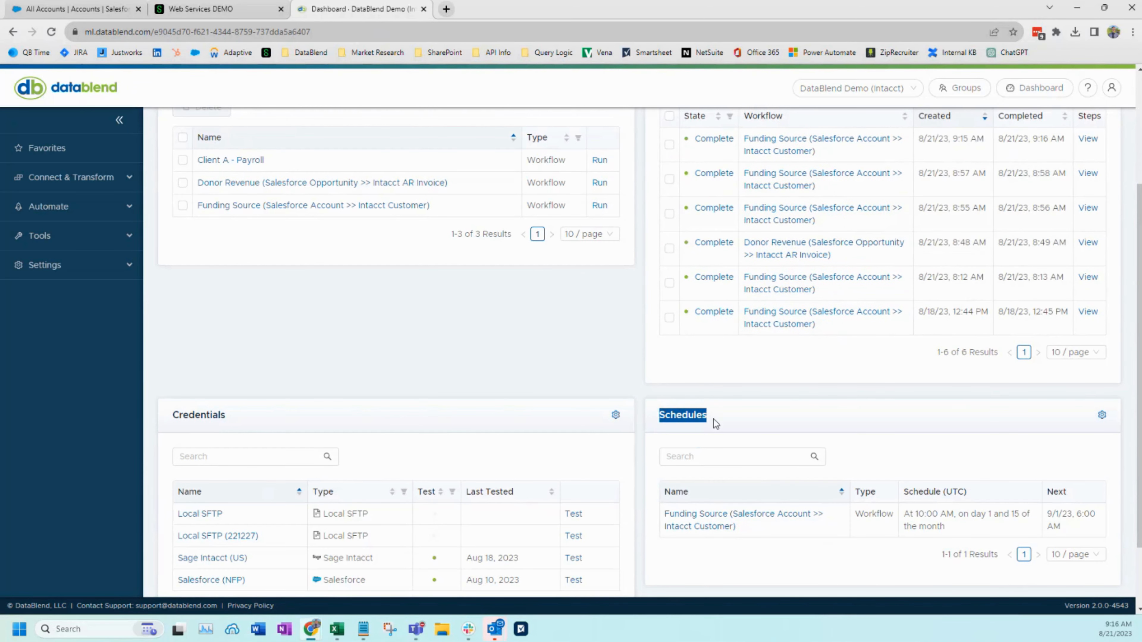
left_click(736, 422)
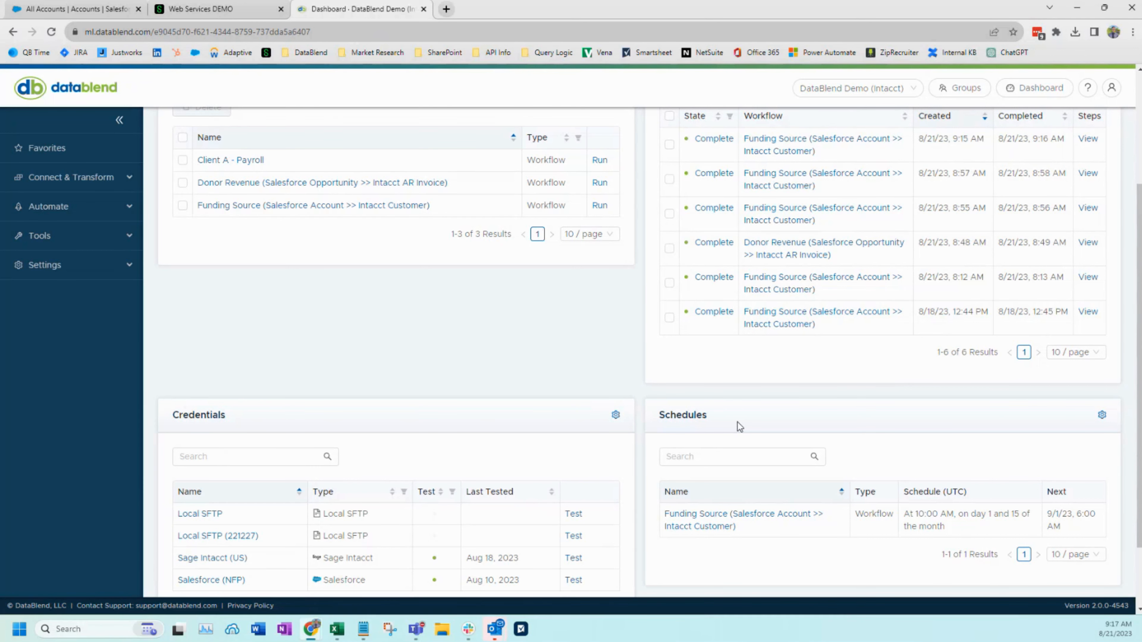
scroll(737, 423, "down", 1)
left_click_drag(174, 385, 229, 389)
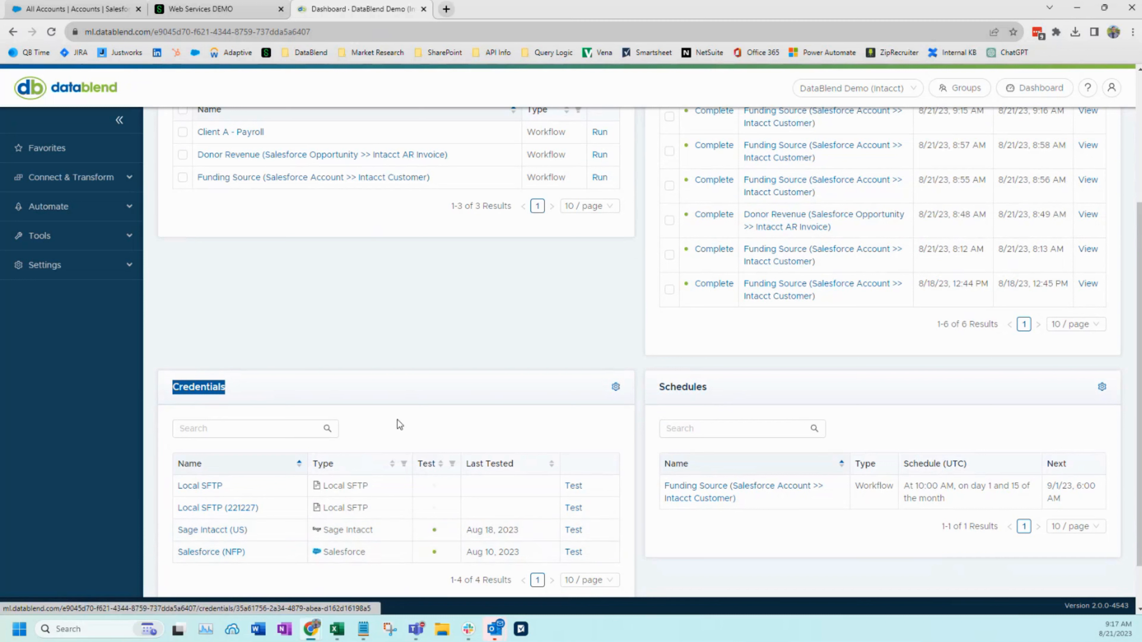
left_click(416, 419)
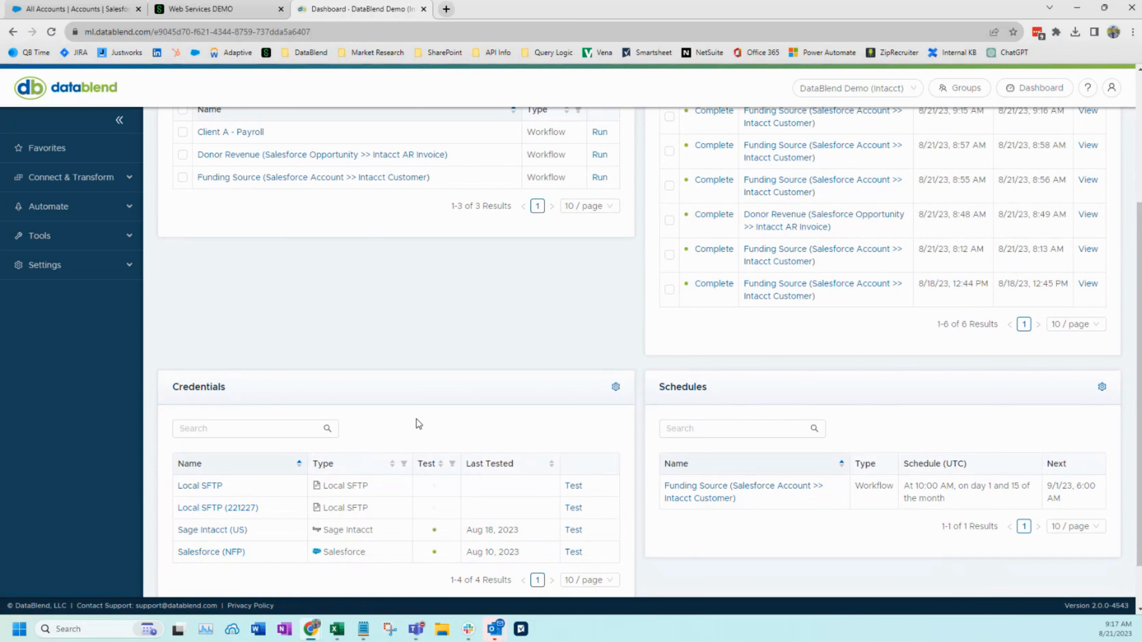
scroll(416, 419, "up", 4)
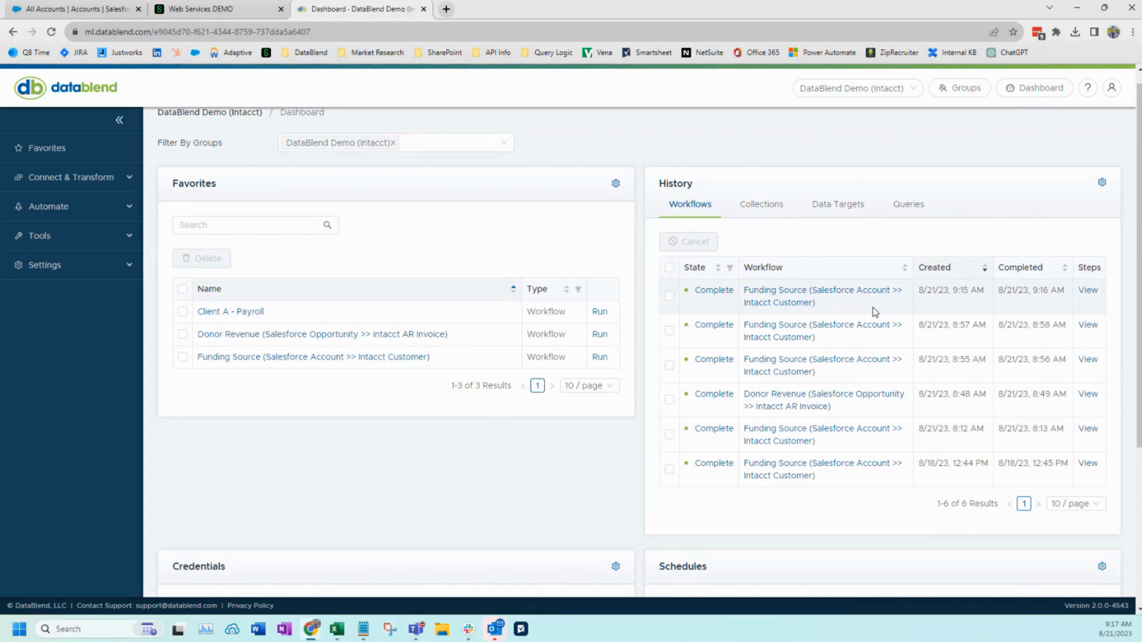
Switch to Salesforce and rename the Donor 2 account to "Donor 2 (Foundation ABC)"
left_click(94, 9)
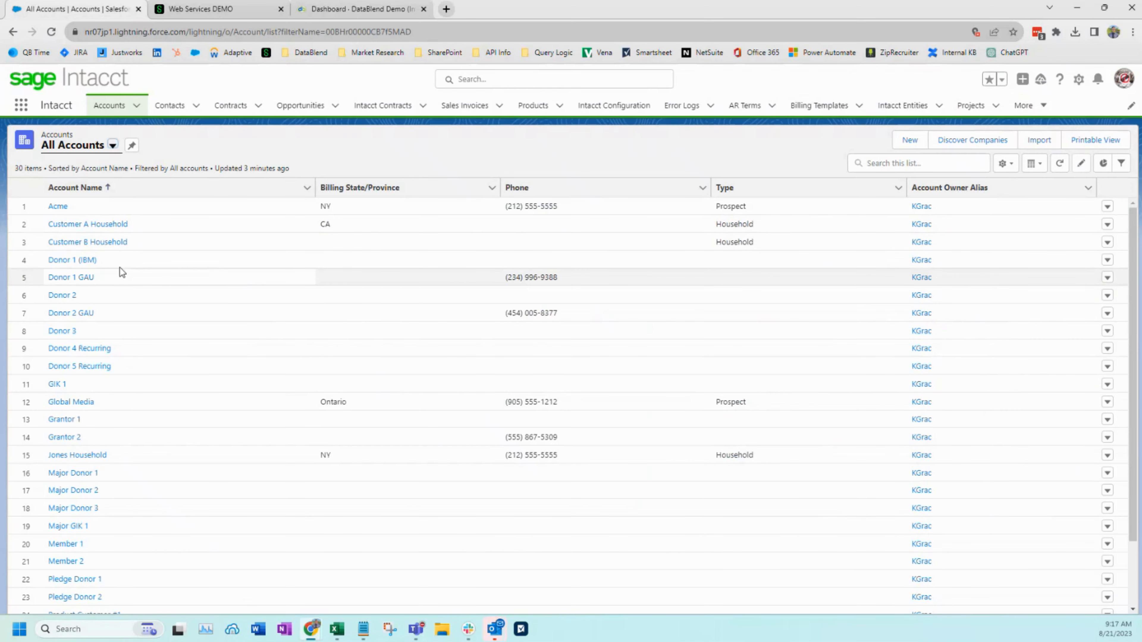
left_click(72, 295)
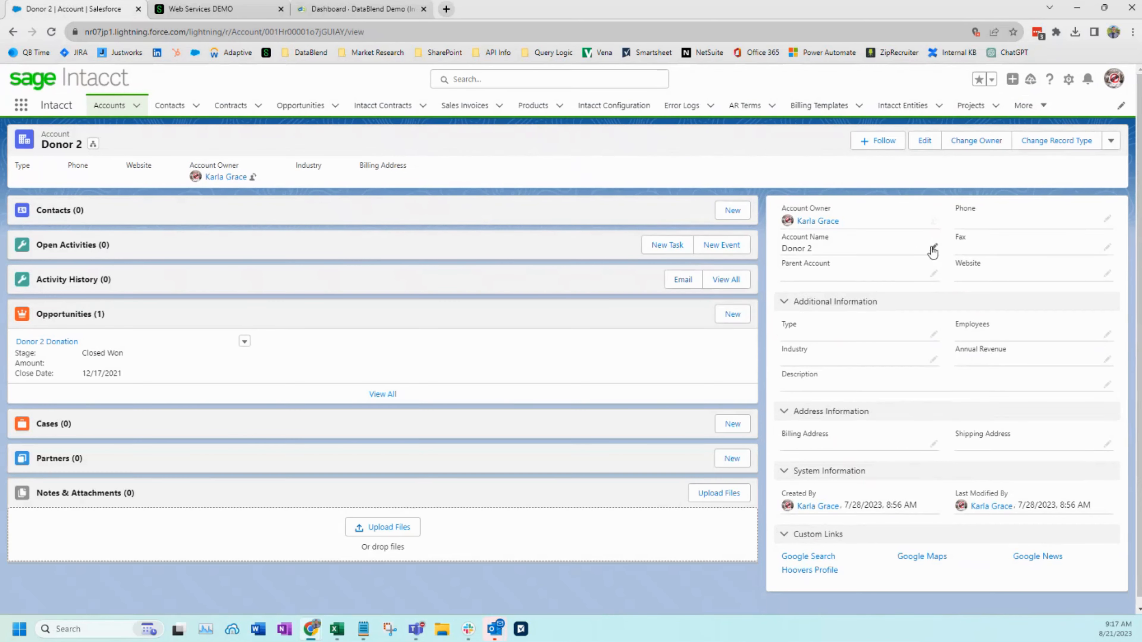
left_click(931, 247)
type("(")
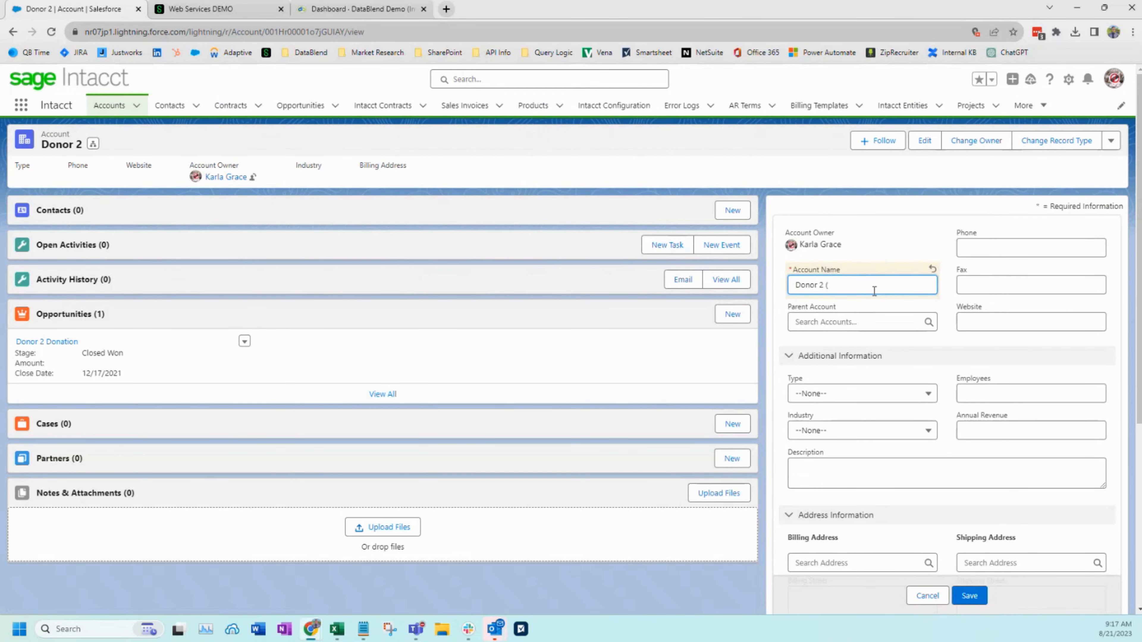
type("Foundatip")
type("ABC)")
left_click(979, 598)
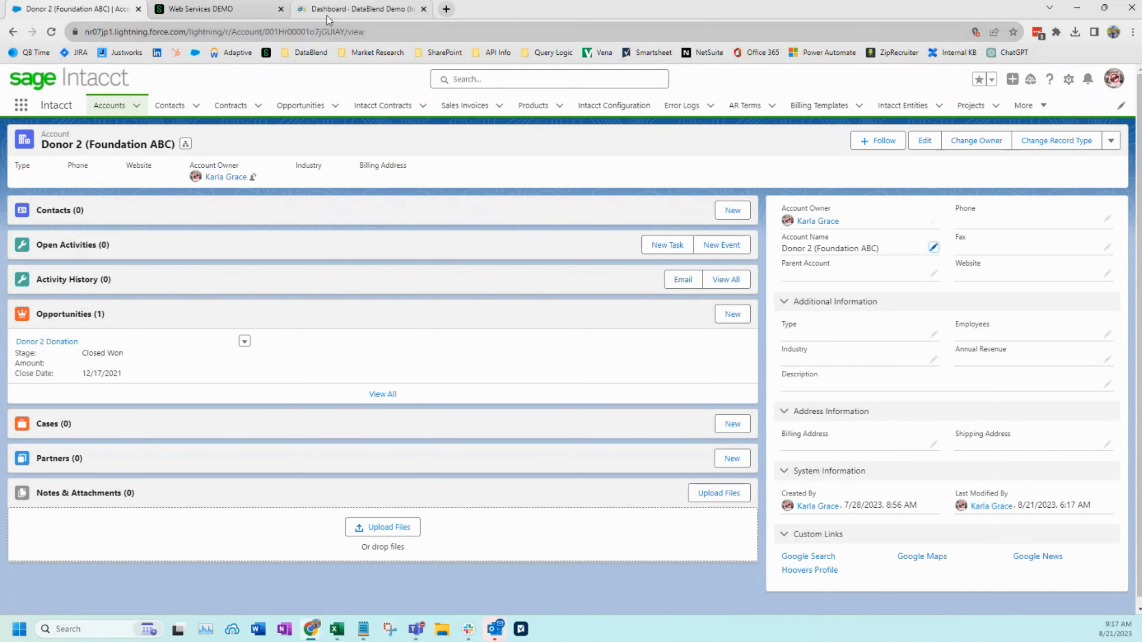
Return to DataBlend and rerun the Funding Source workflow to sync the renamed account
left_click(357, 9)
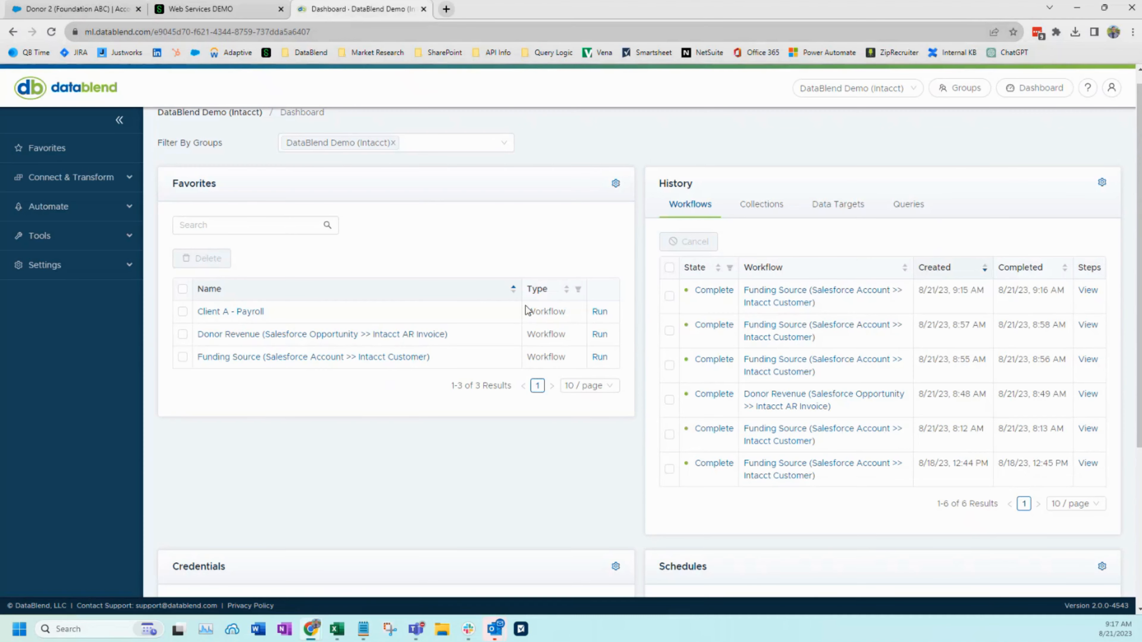
left_click(599, 356)
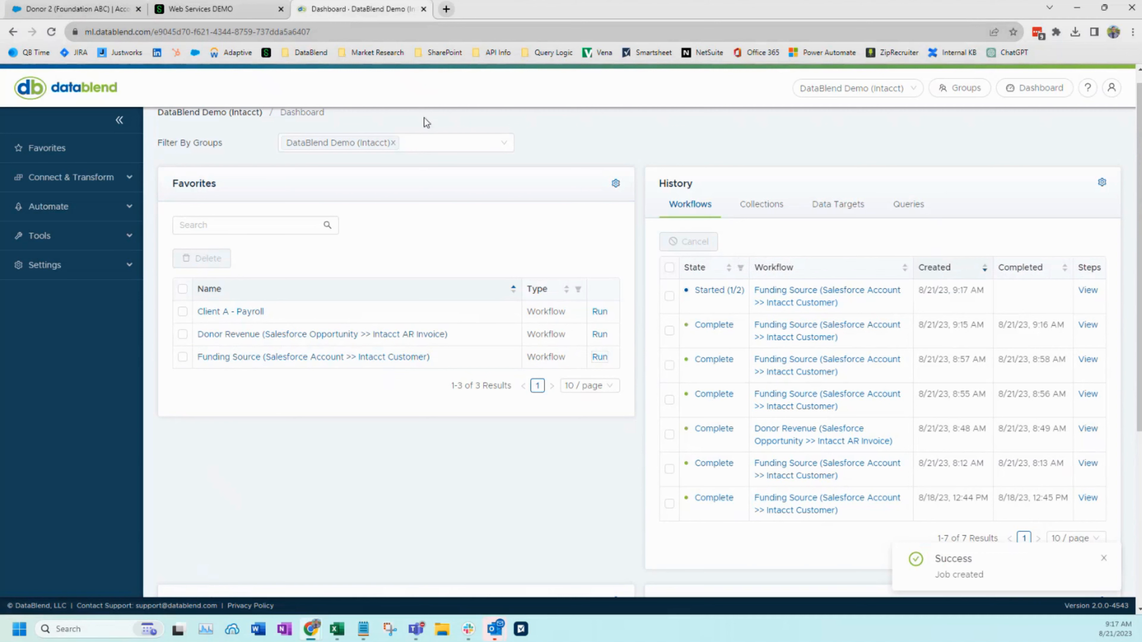
Switch to Sage Intacct and filter the Customers list by the customer name "Donor 2"
left_click(249, 10)
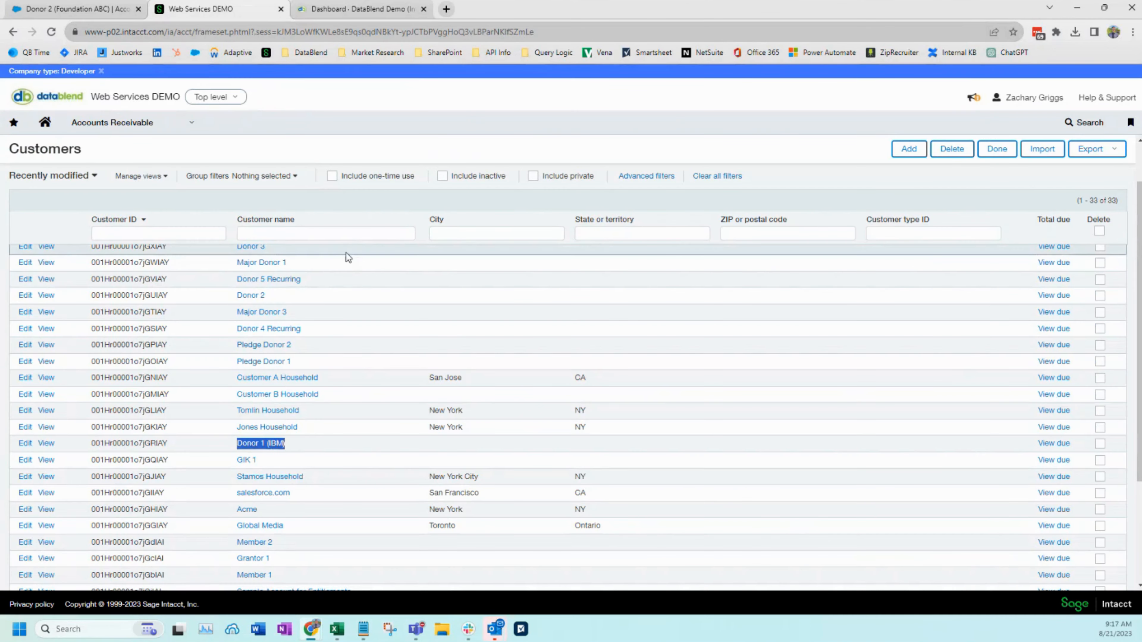
left_click(382, 439)
scroll(367, 439, "down", 1)
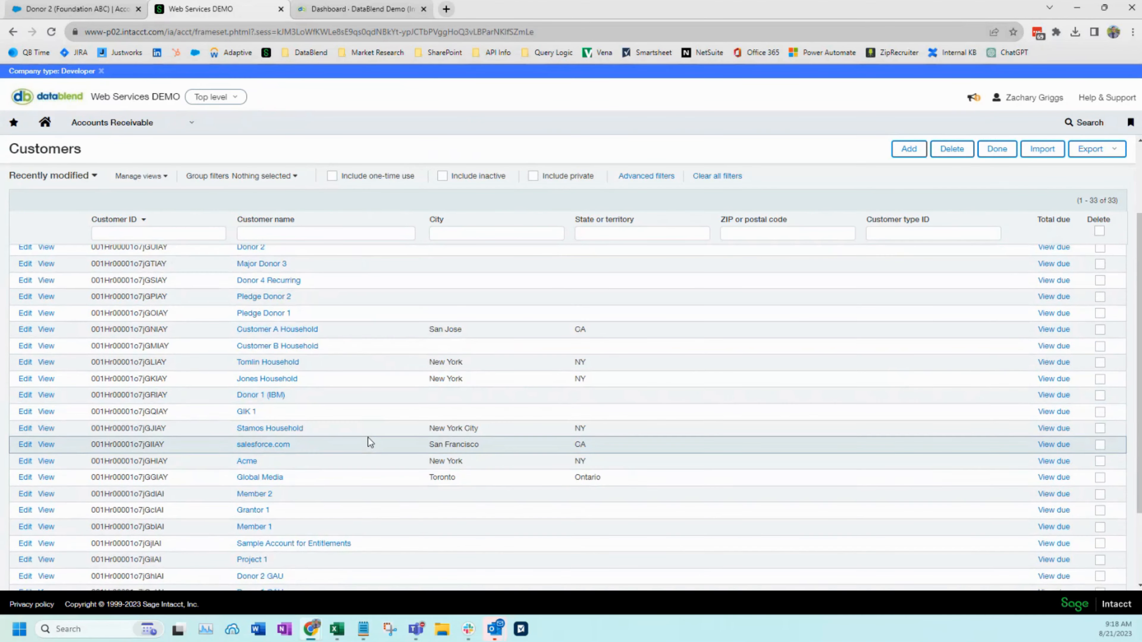
scroll(367, 438, "up", 3)
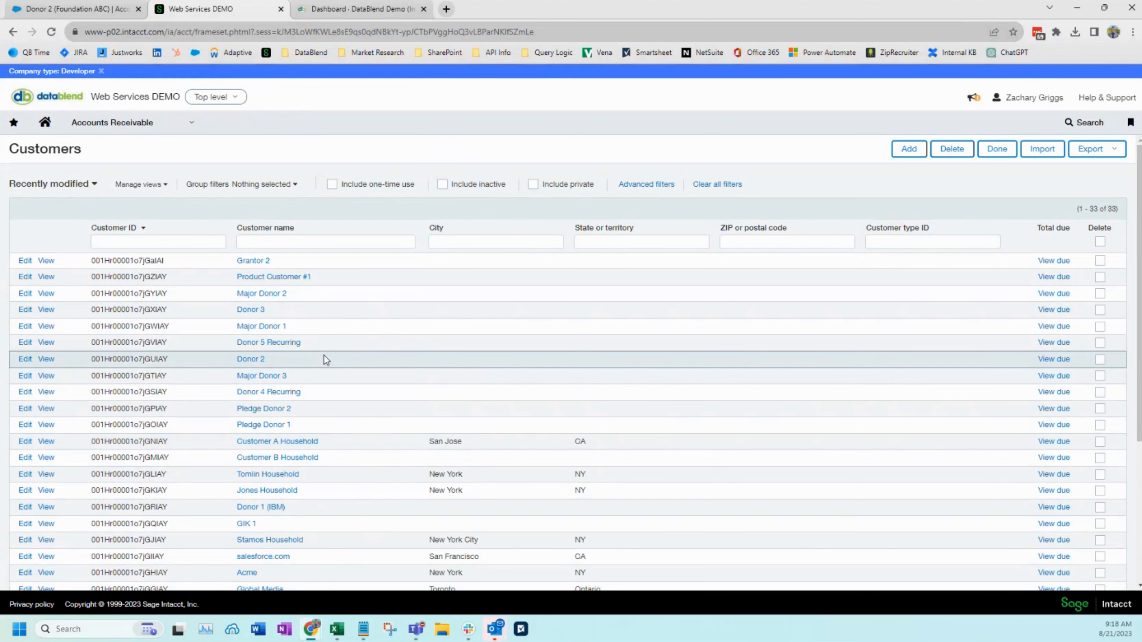
left_click(103, 9)
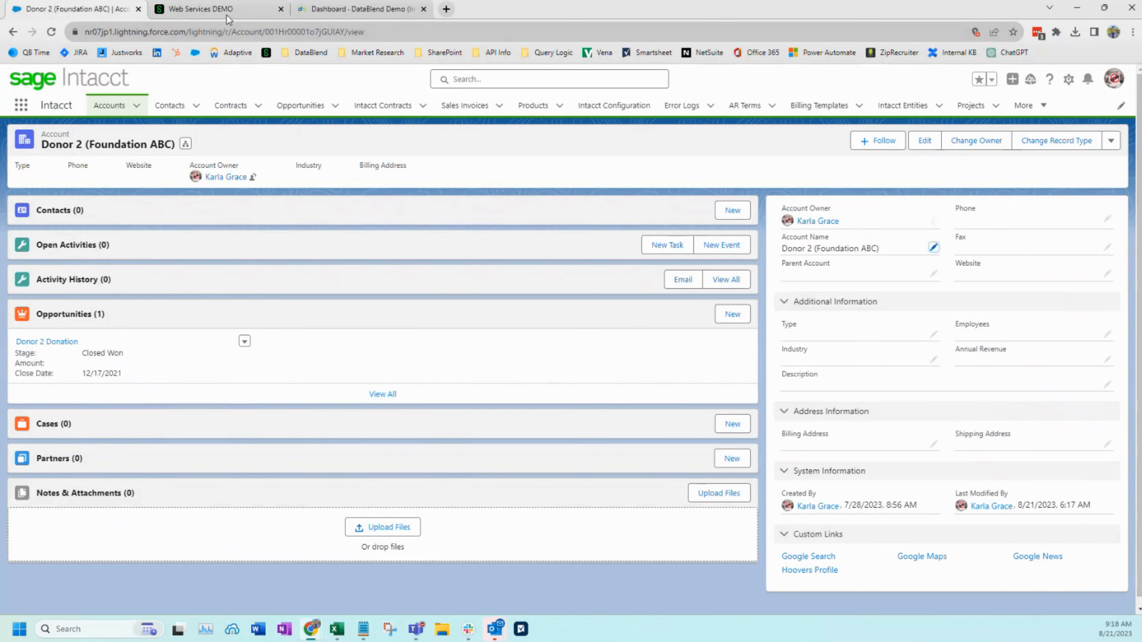
left_click(211, 9)
left_click(266, 241)
type("Donor 2")
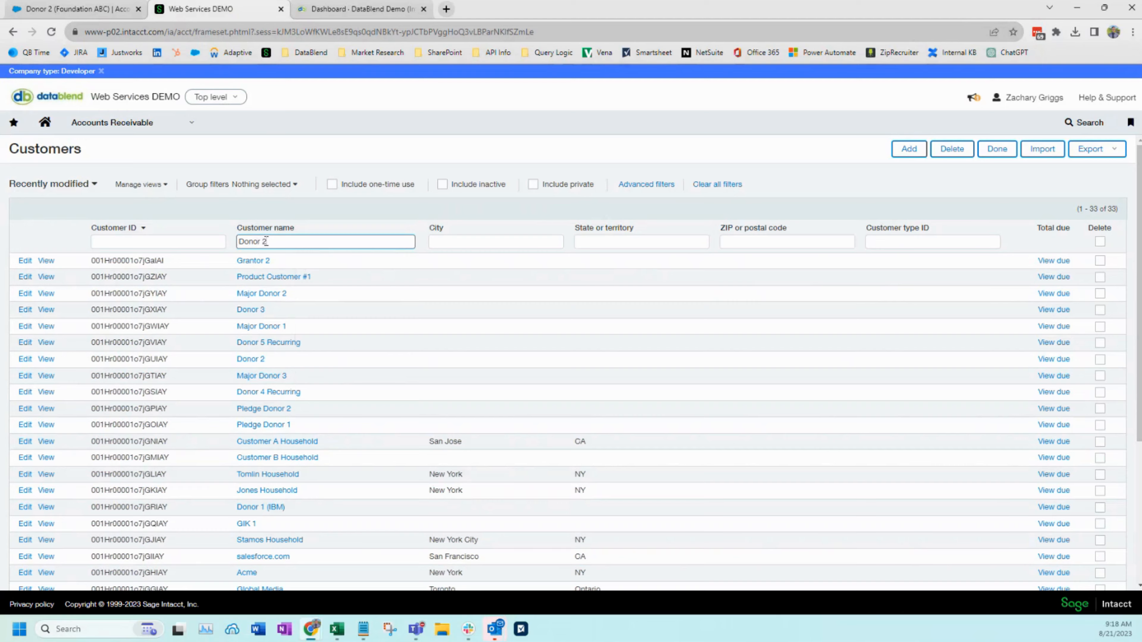
key("Return")
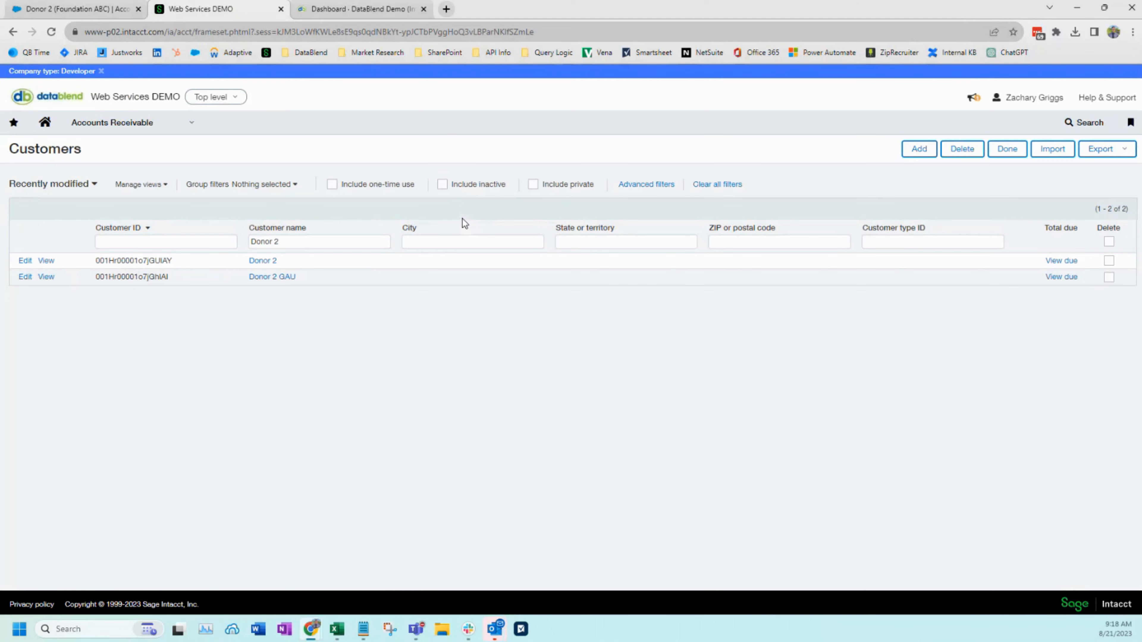
Switch back to DataBlend and run the Donor Revenue (Salesforce Opportunity >> Intacct AR Invoice) workflow
left_click(355, 10)
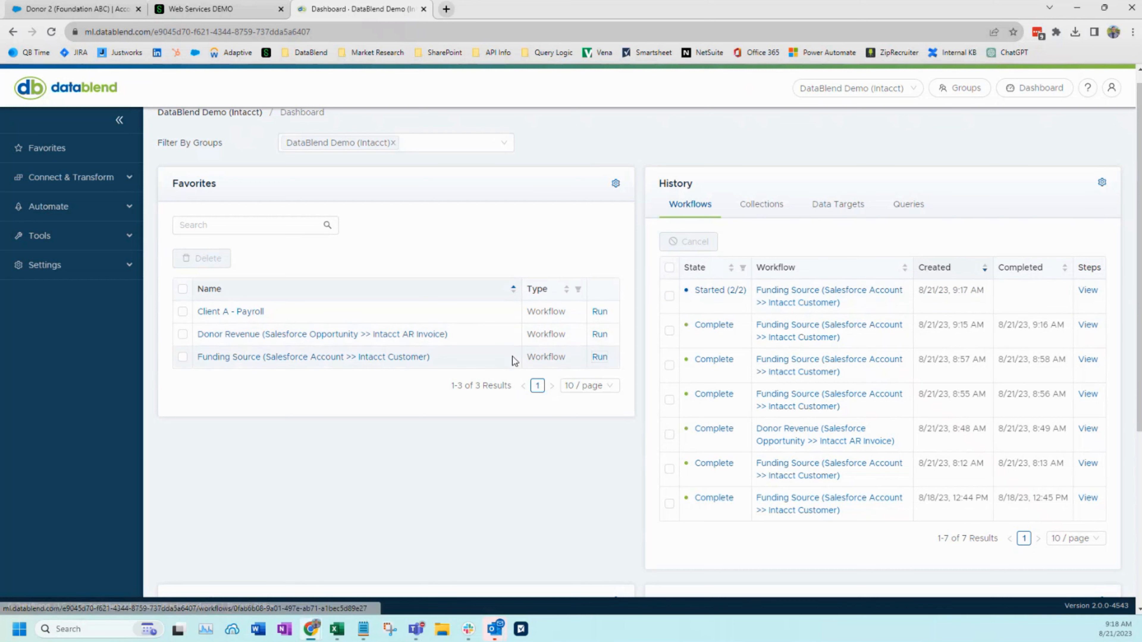
left_click(599, 334)
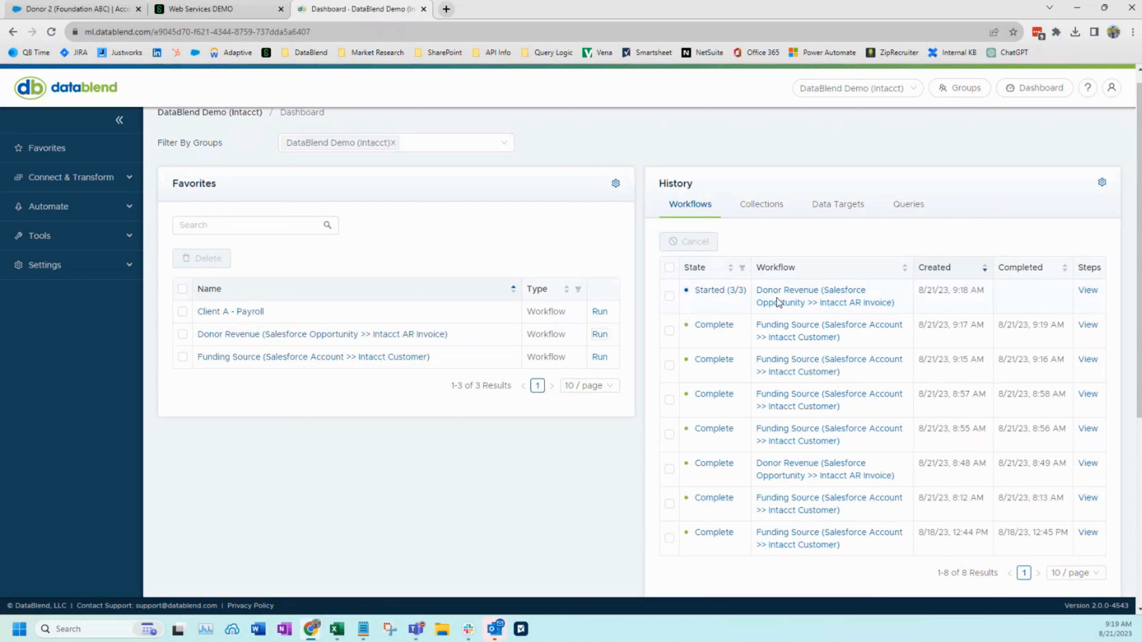
Refresh the "Donor 2" customer search in Sage Intacct and check the workflow history in DataBlend
left_click(190, 10)
left_click(316, 241)
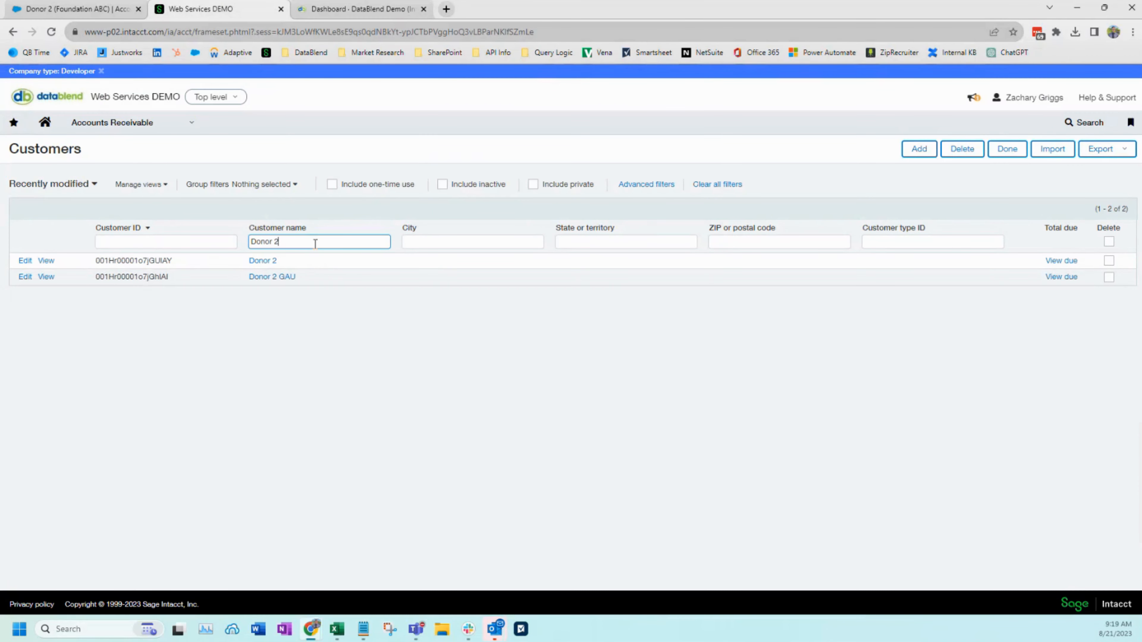
key("Return")
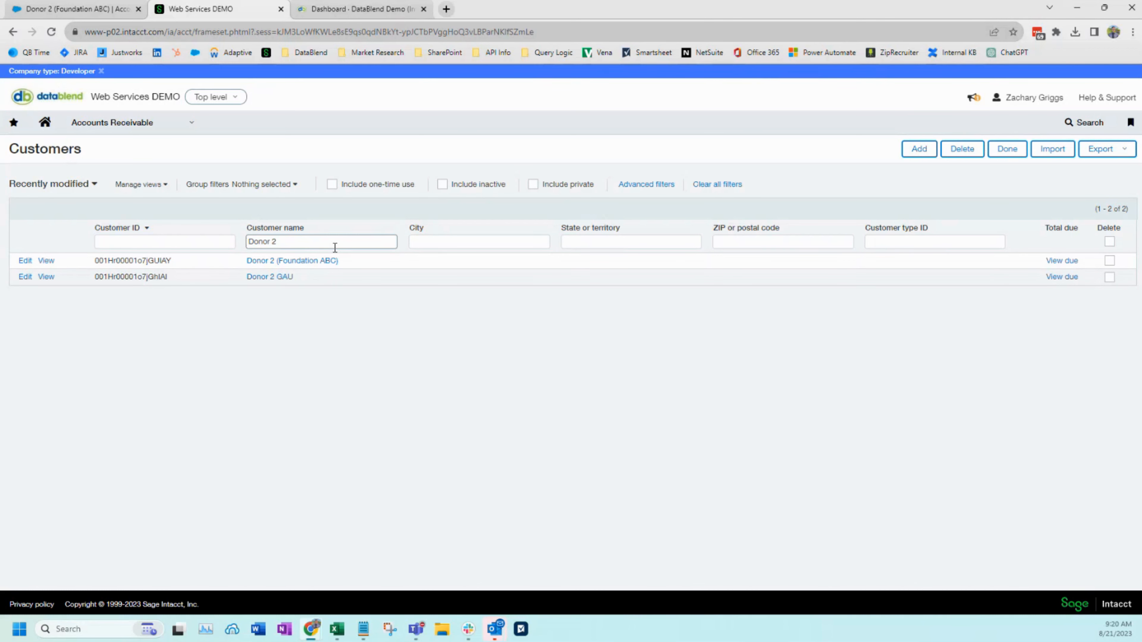
left_click(147, 129)
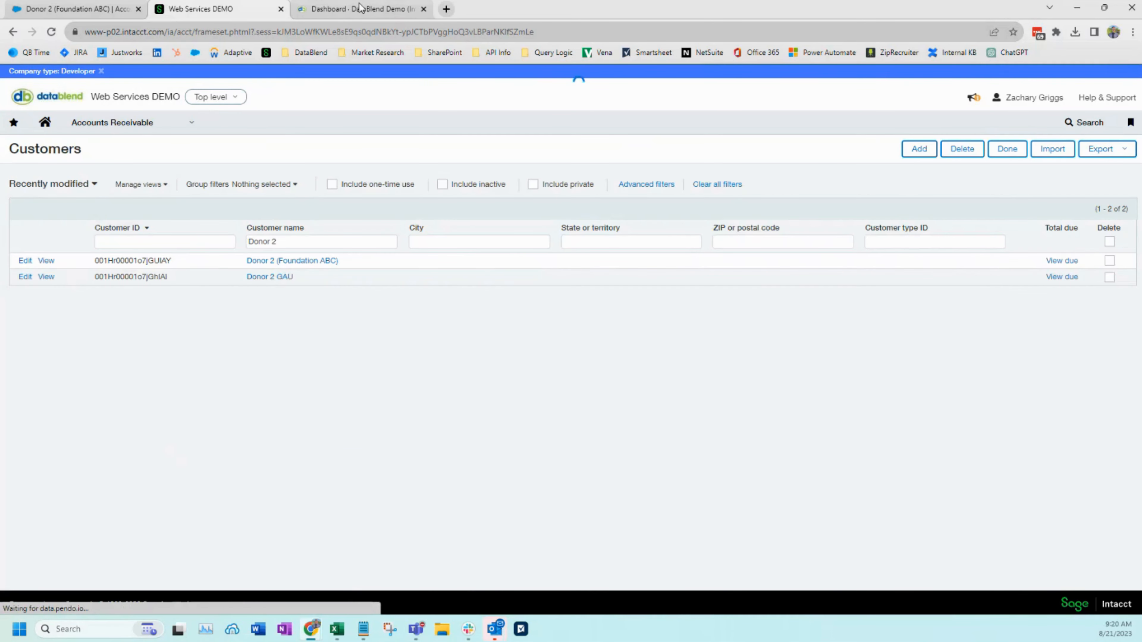
left_click(359, 9)
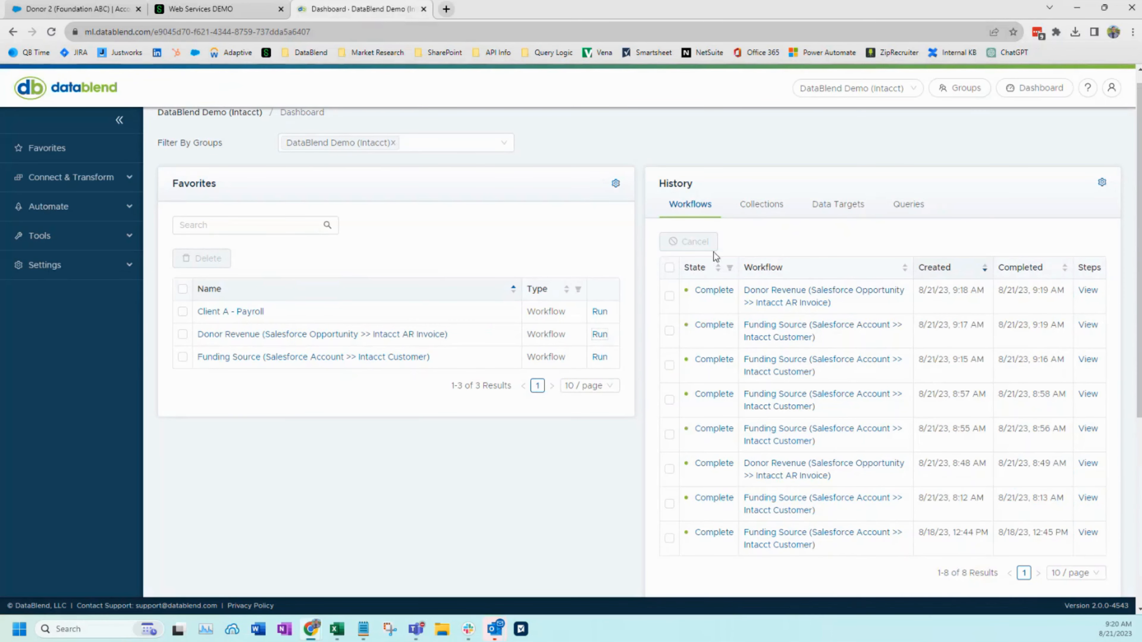
Switch to Sage Intacct and review the recently modified AR invoices created by the Donor Revenue workflow
left_click(206, 10)
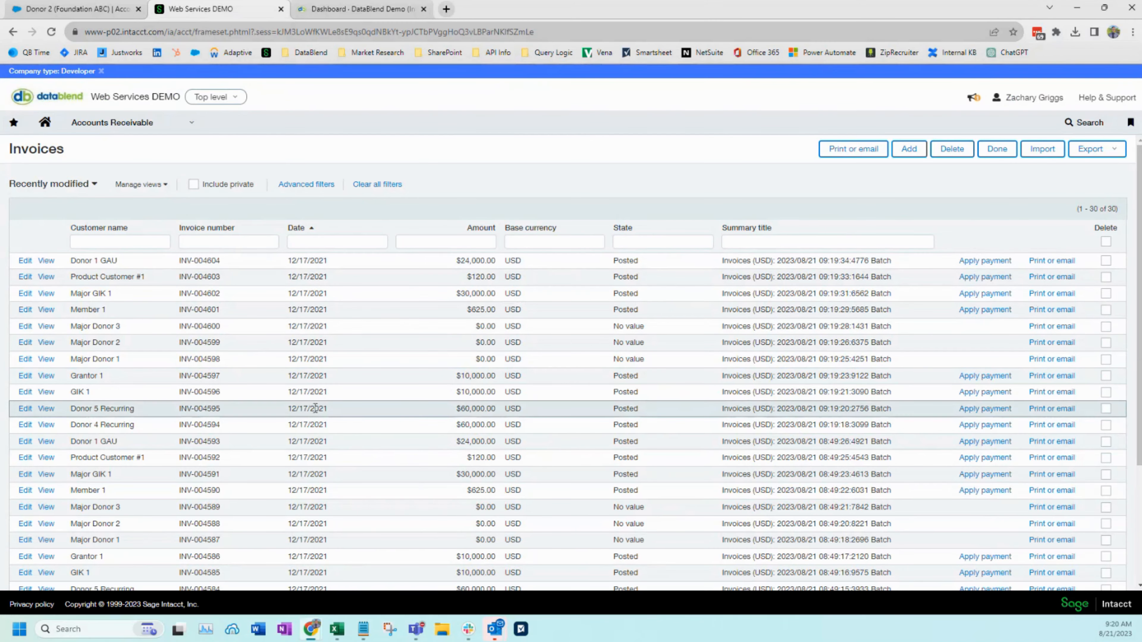
scroll(315, 407, "down", 5)
scroll(360, 338, "up", 5)
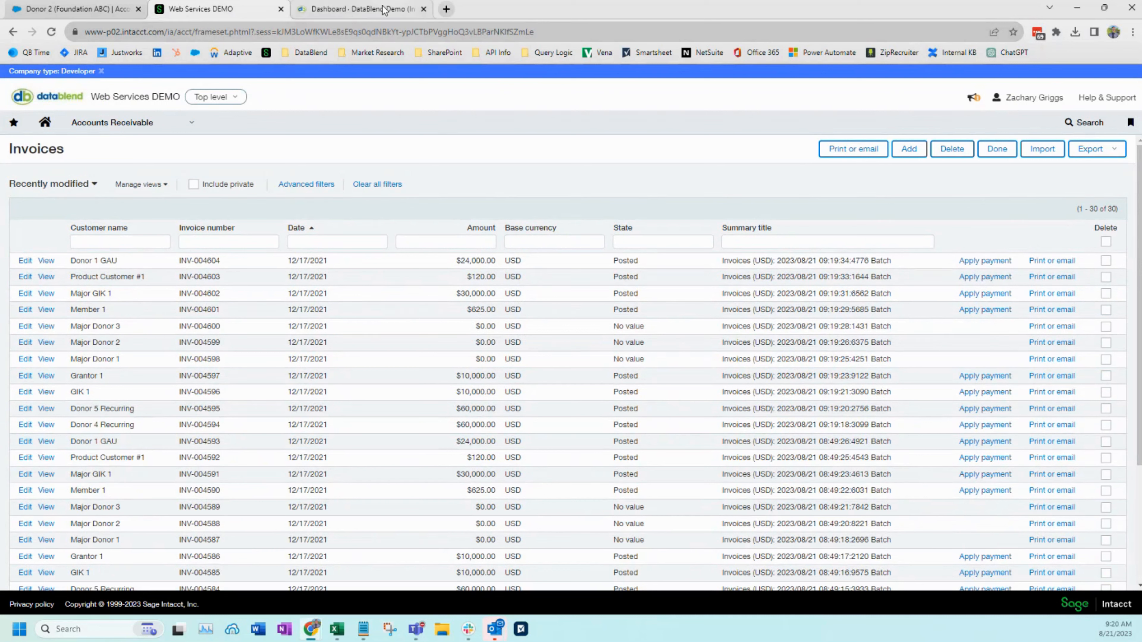
Return to DataBlend and open the AR Invoice (Salesforce >> Intacct) data target
mouse_move(383, 9)
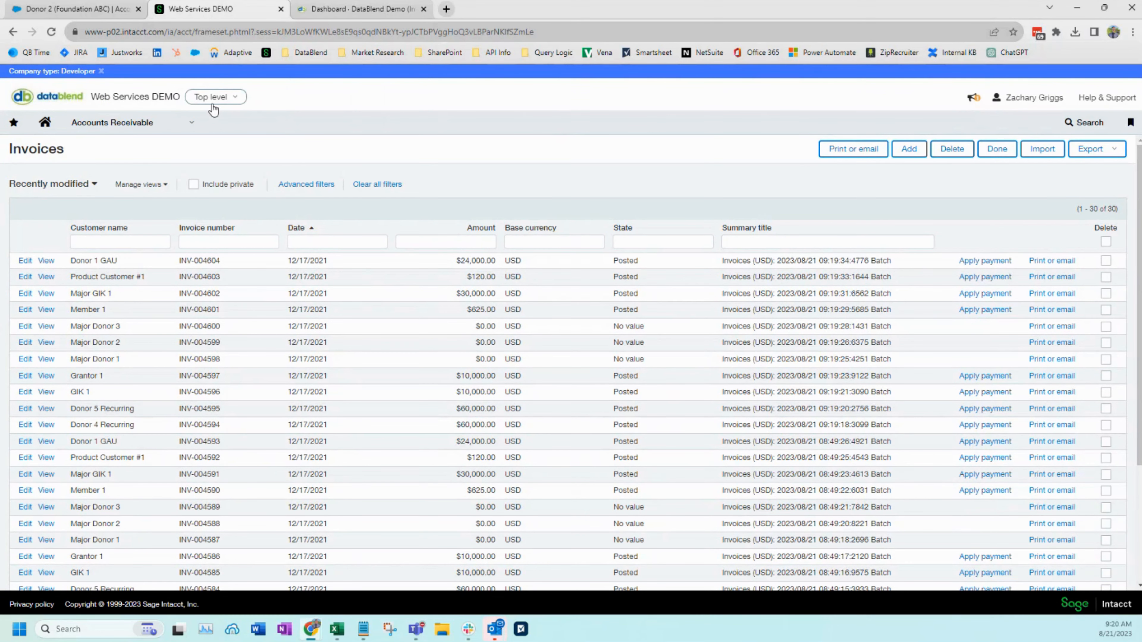
left_click(360, 10)
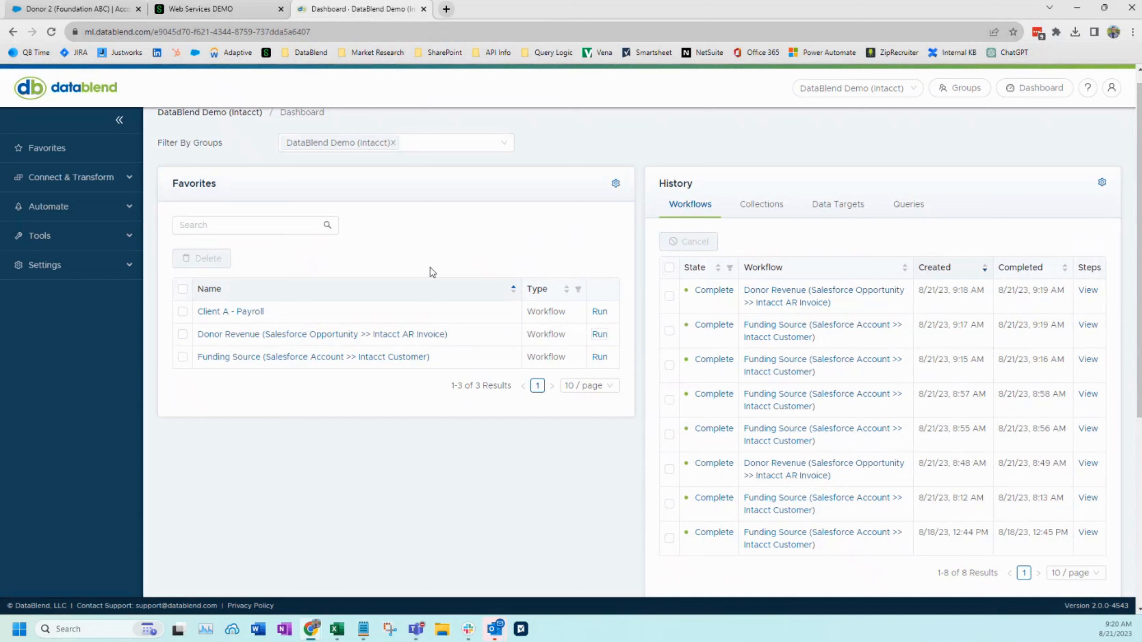
left_click(110, 178)
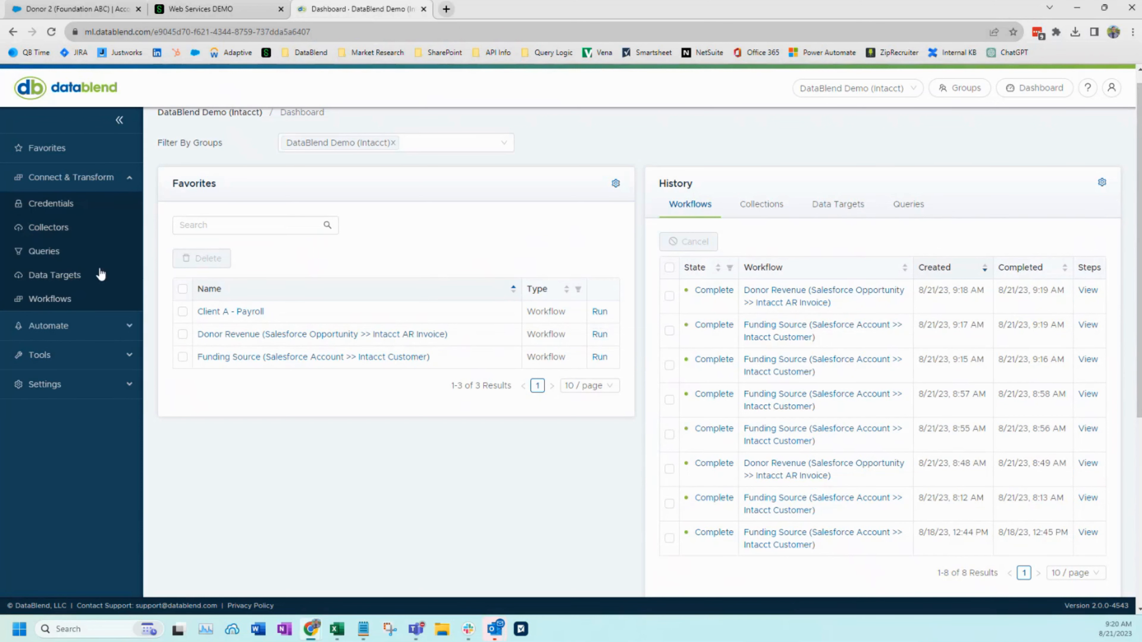
right_click(56, 280)
left_click(49, 278)
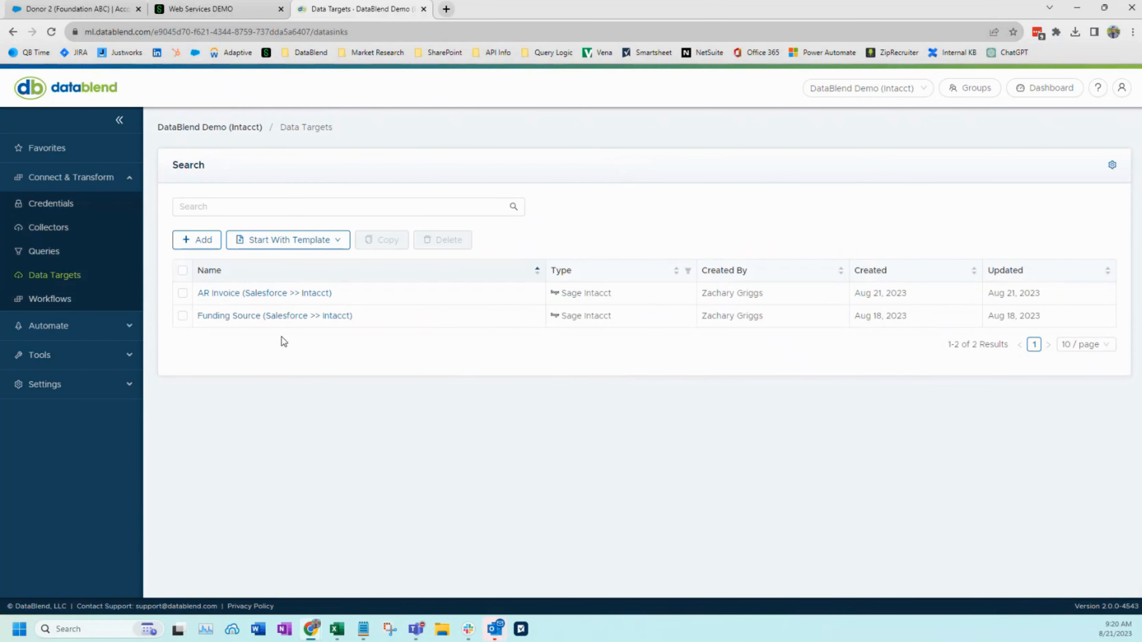
left_click(251, 293)
Enable Post To Multiple Entities in the AR Invoice data target's configuration and save it
left_click_drag(169, 513, 276, 519)
left_click(417, 510)
scroll(416, 510, "down", 3)
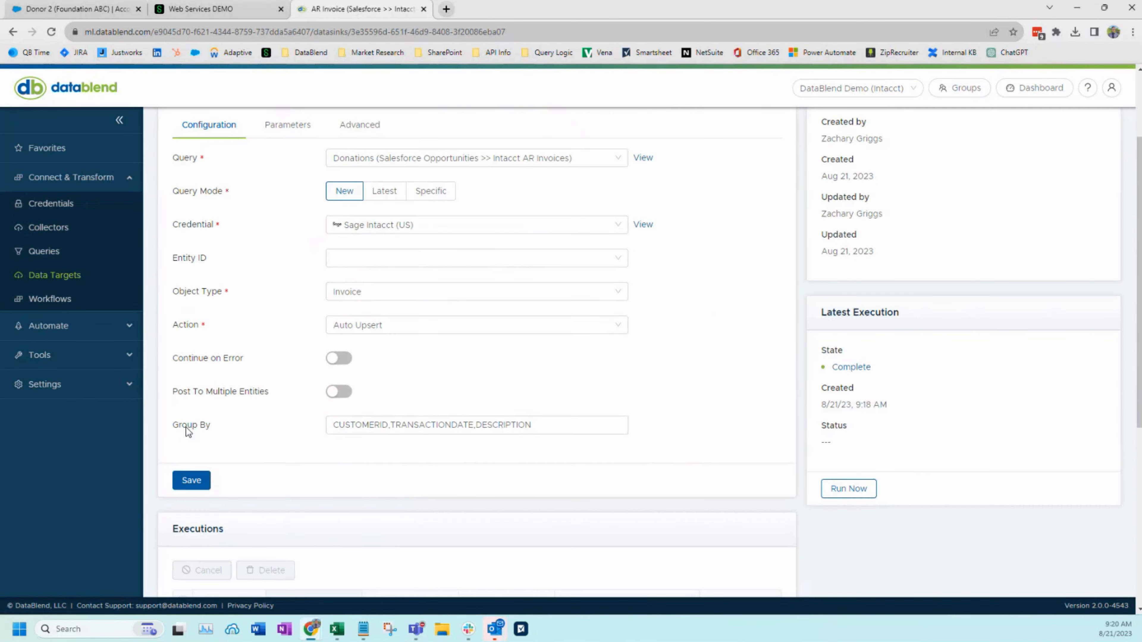
left_click_drag(173, 425, 212, 429)
left_click(252, 390)
left_click(339, 393)
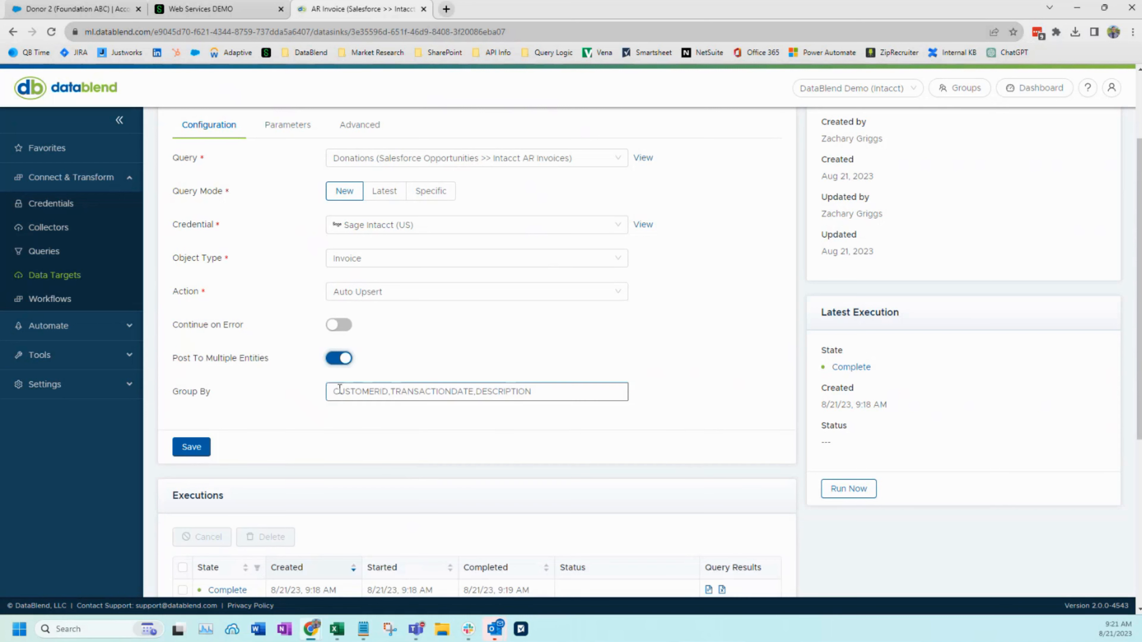
left_click(195, 447)
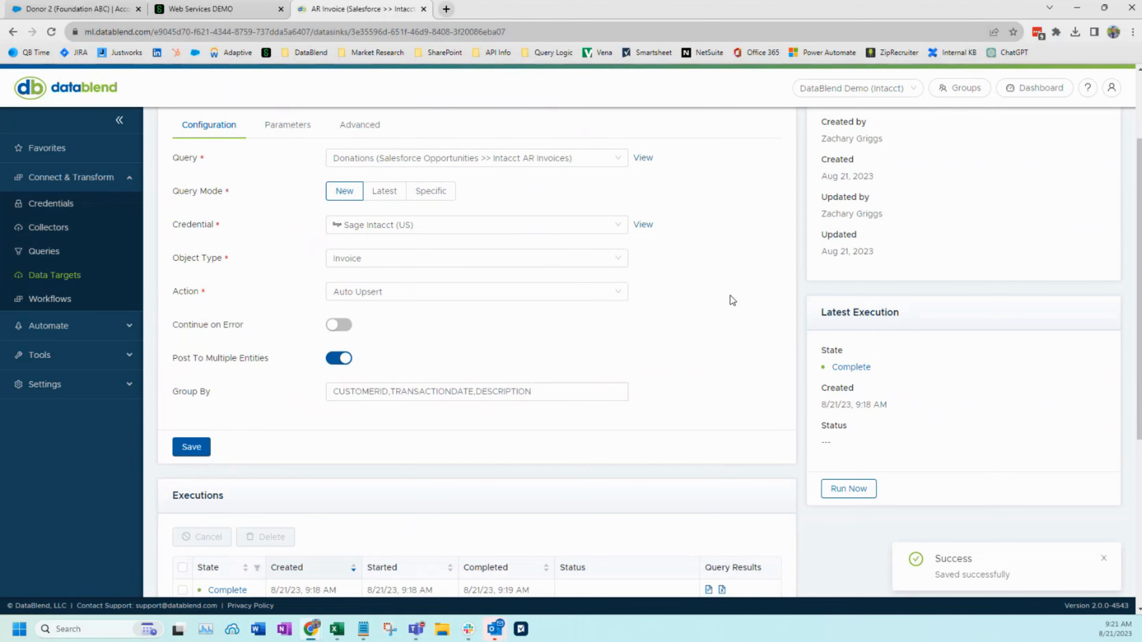
Go back to the dashboard and run the Donor Revenue (Salesforce Opportunity >> Intacct AR Invoice) workflow
left_click(1036, 91)
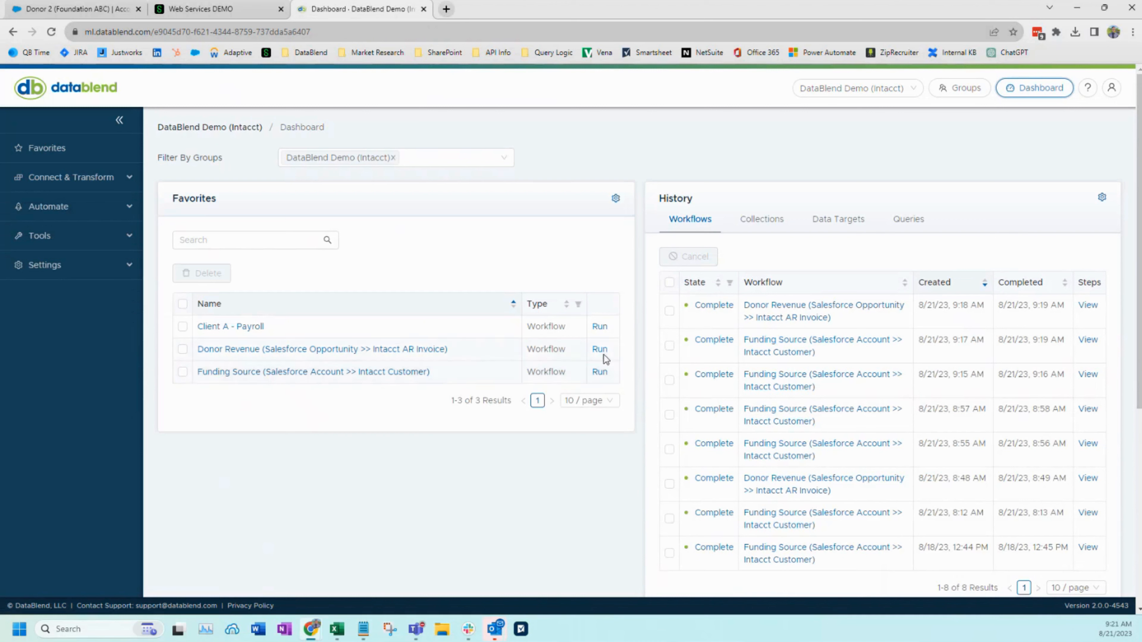
left_click(600, 350)
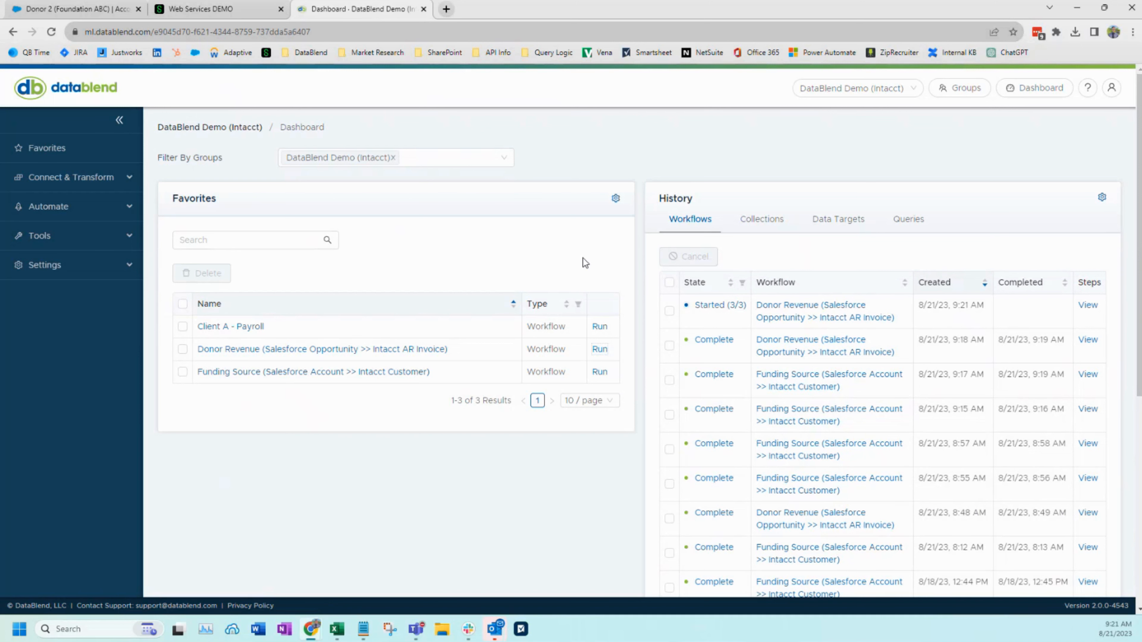
scroll(583, 258, "down", 2)
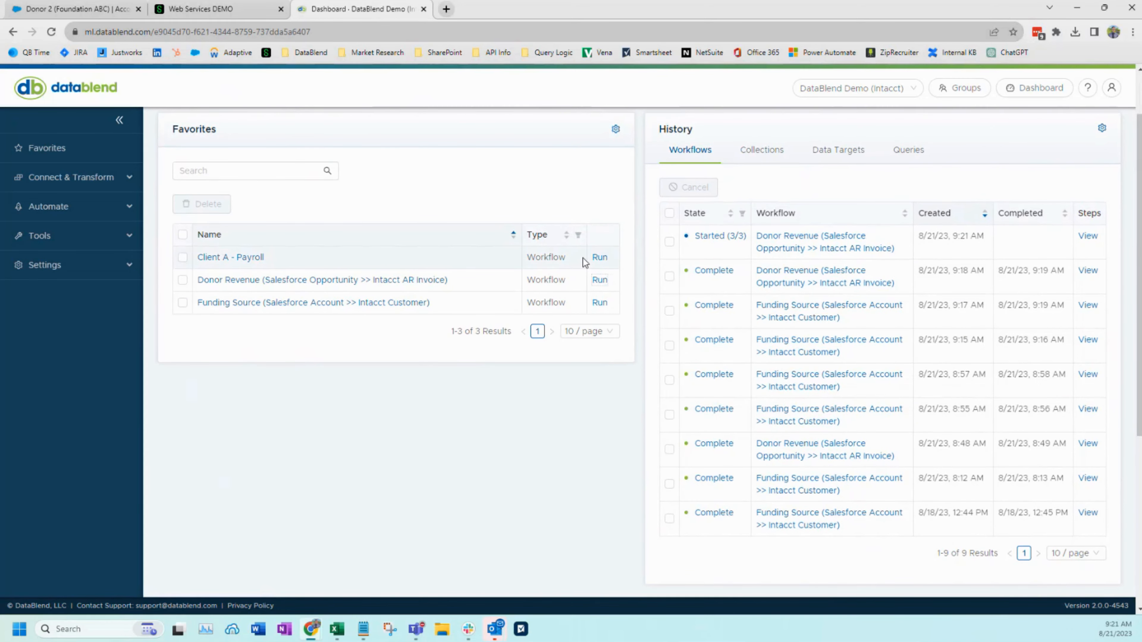
scroll(654, 296, "down", 2)
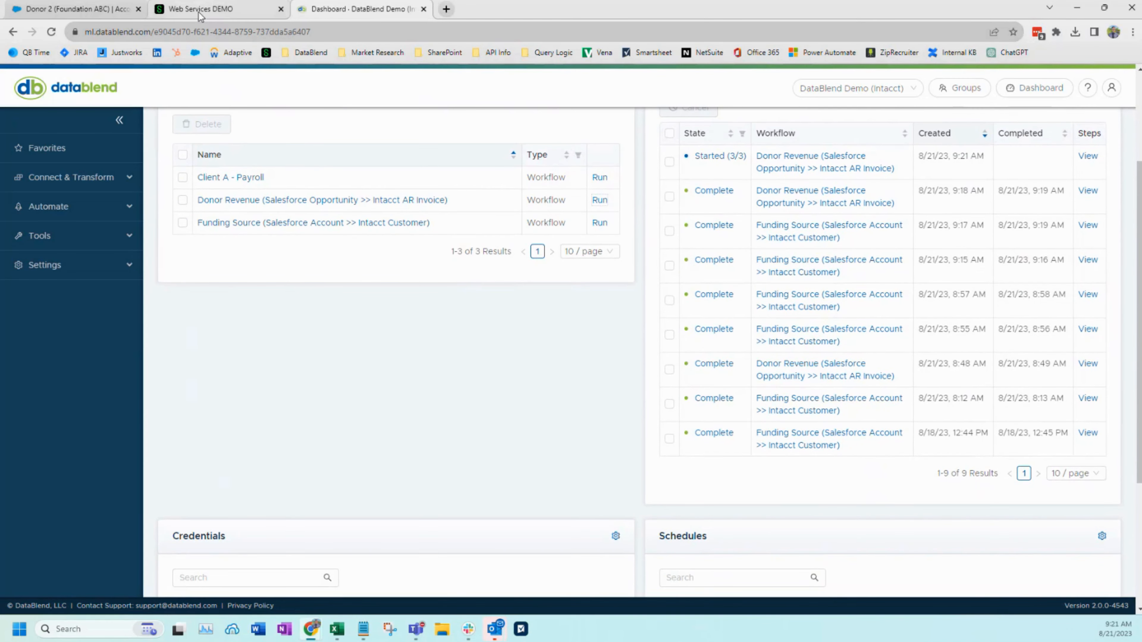
Look at the Sage Intacct invoices list, and return to DataBlend to monitor the Donor Revenue run in the workflow history
left_click(200, 10)
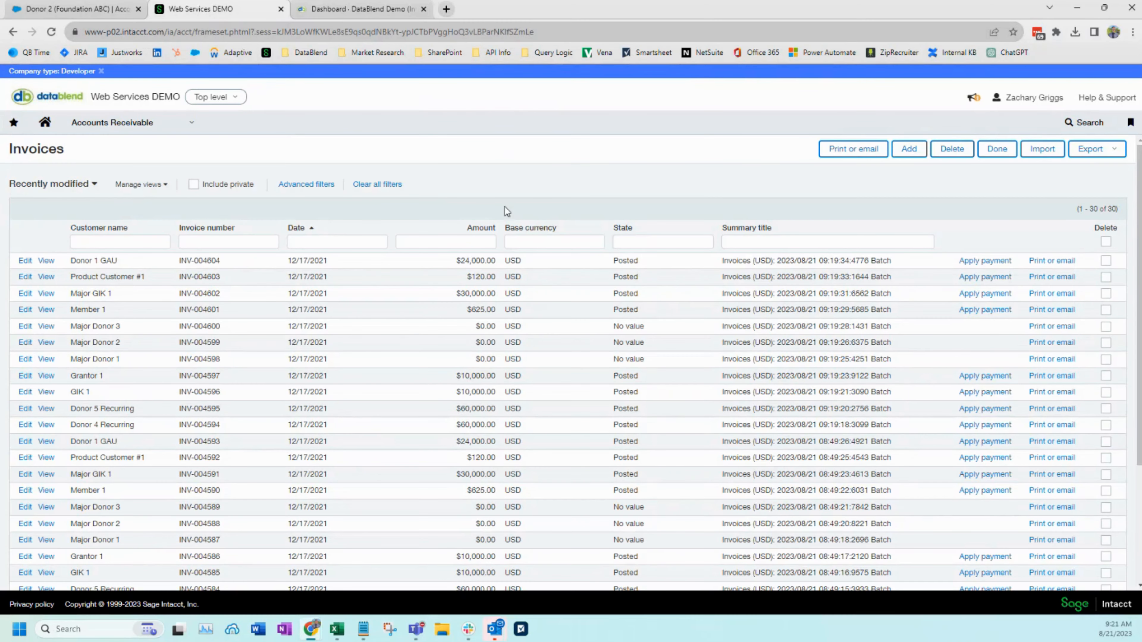
left_click(374, 10)
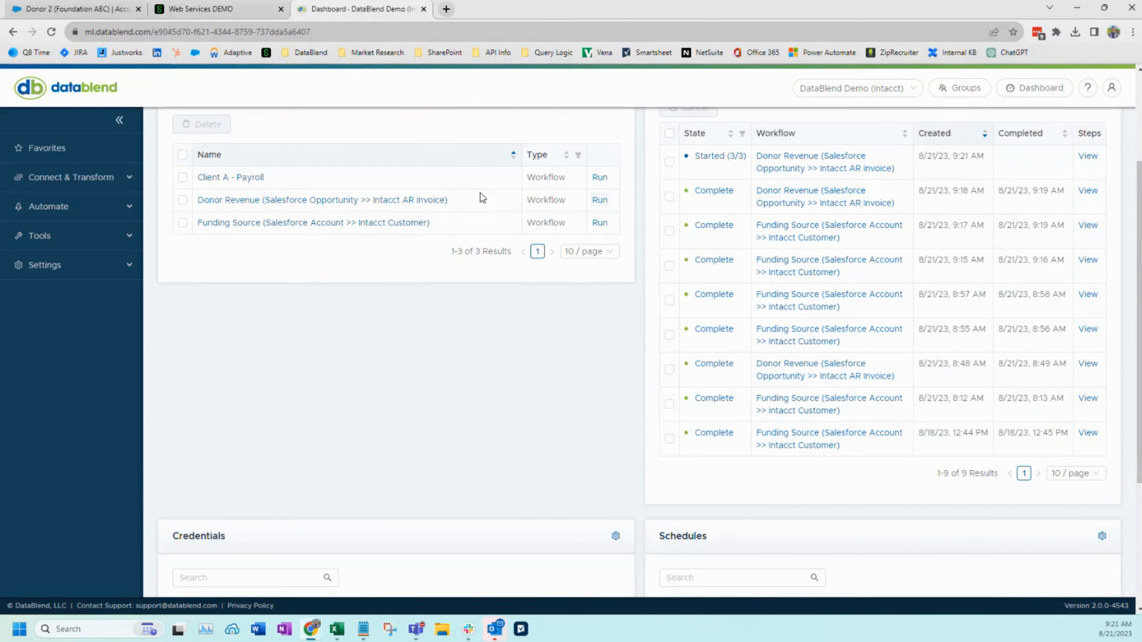
scroll(485, 198, "up", 2)
scroll(489, 205, "up", 1)
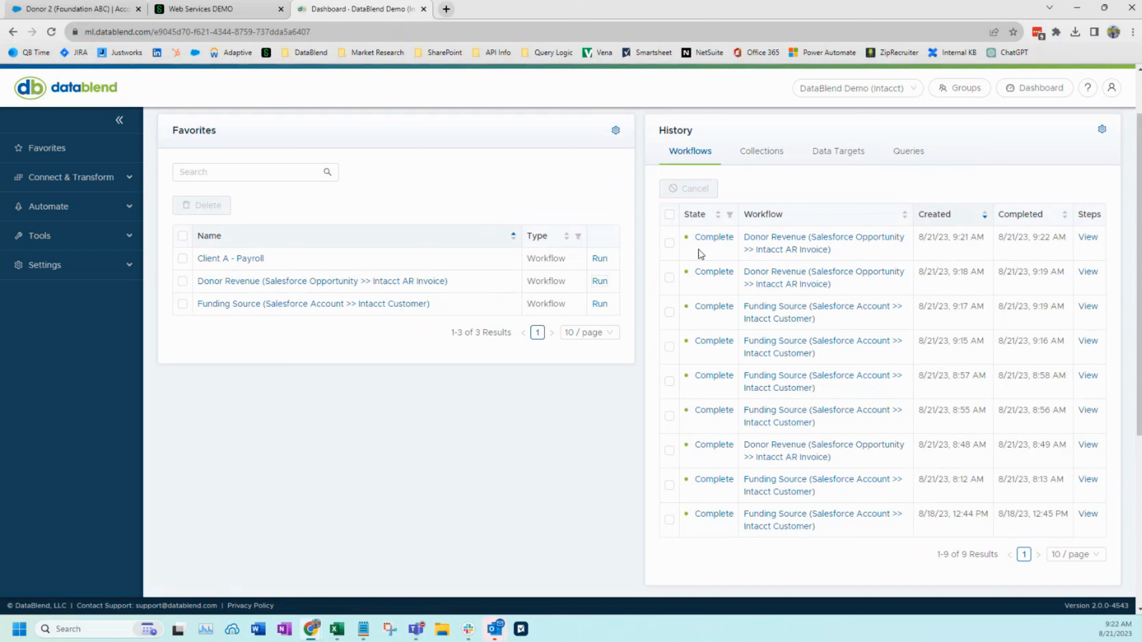
Refresh the Sage Intacct invoices list with private records included, and switch back to the DataBlend dashboard
left_click(193, 9)
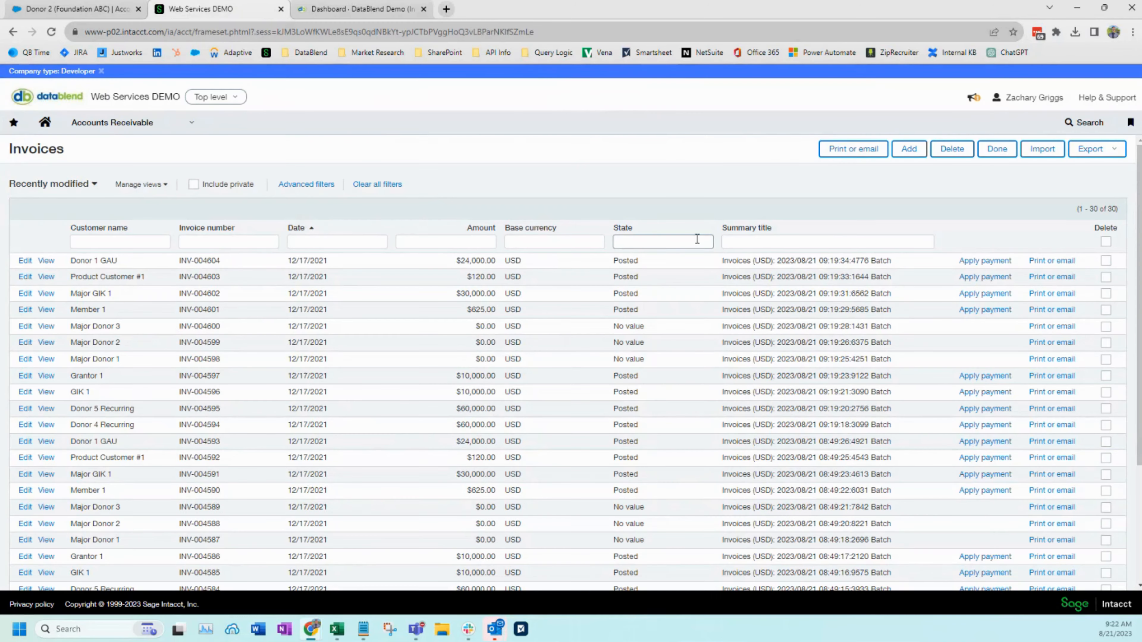
left_click(226, 243)
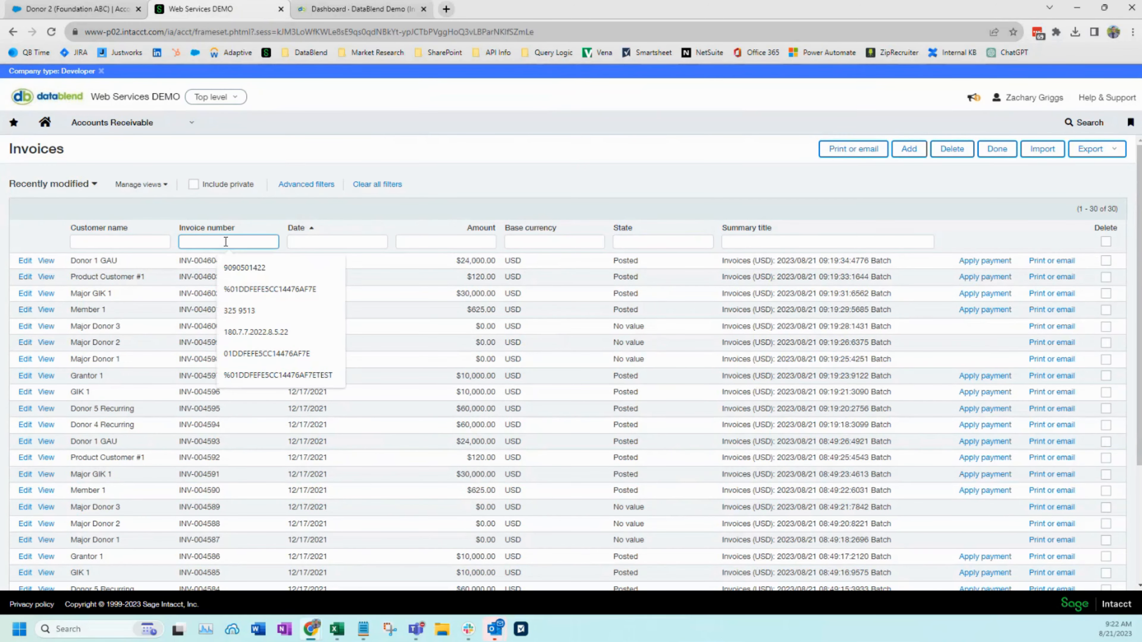
key("Return")
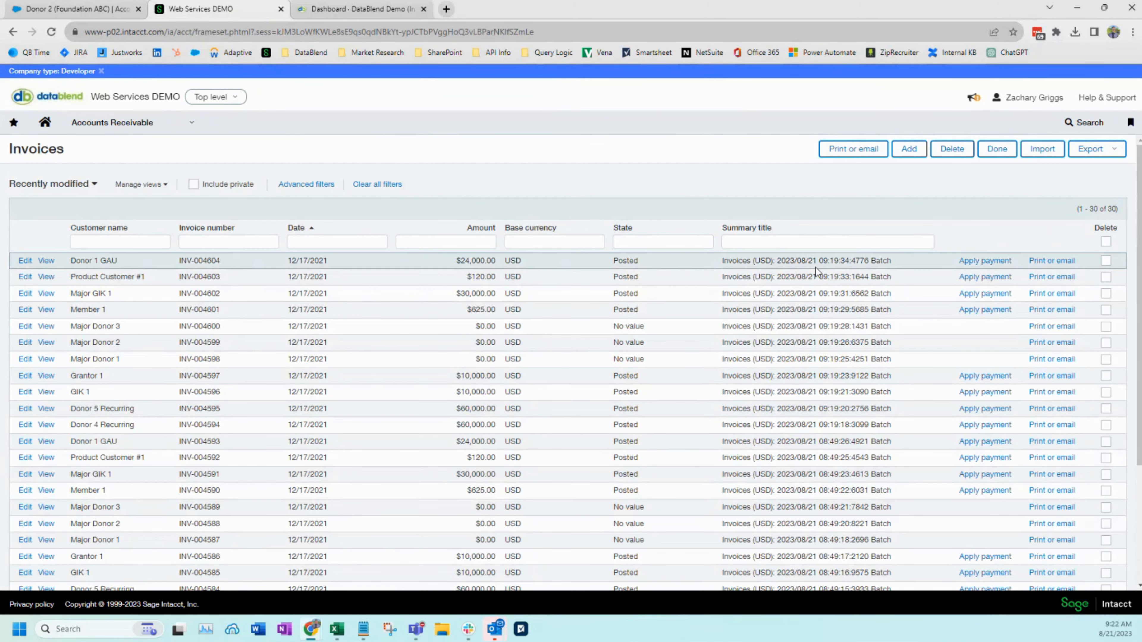
left_click(194, 185)
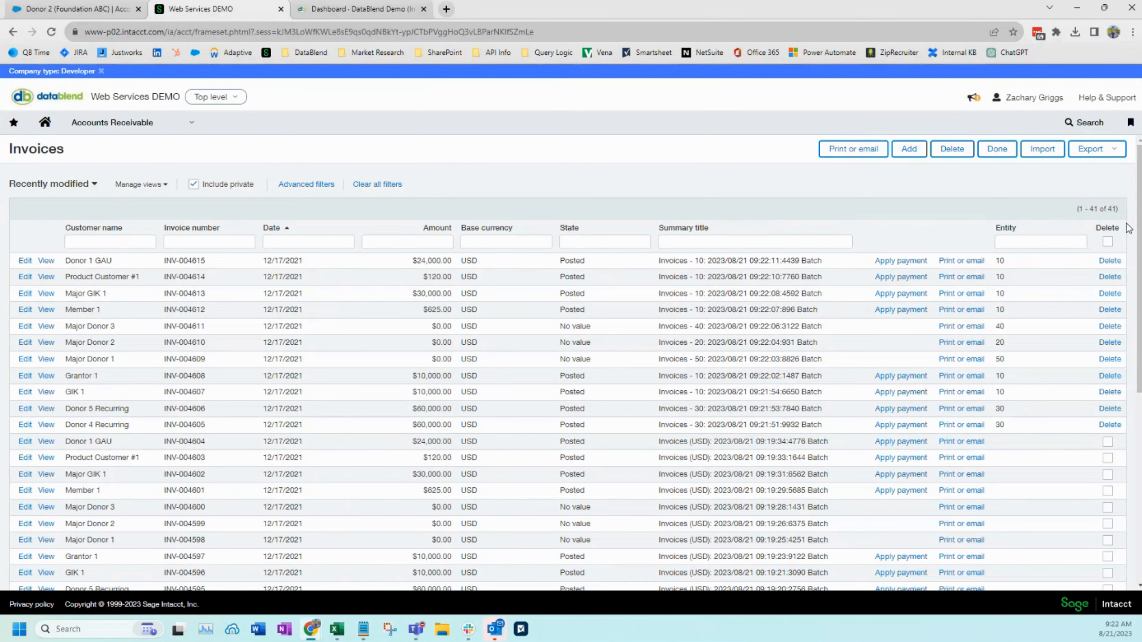
triple_click(1099, 209)
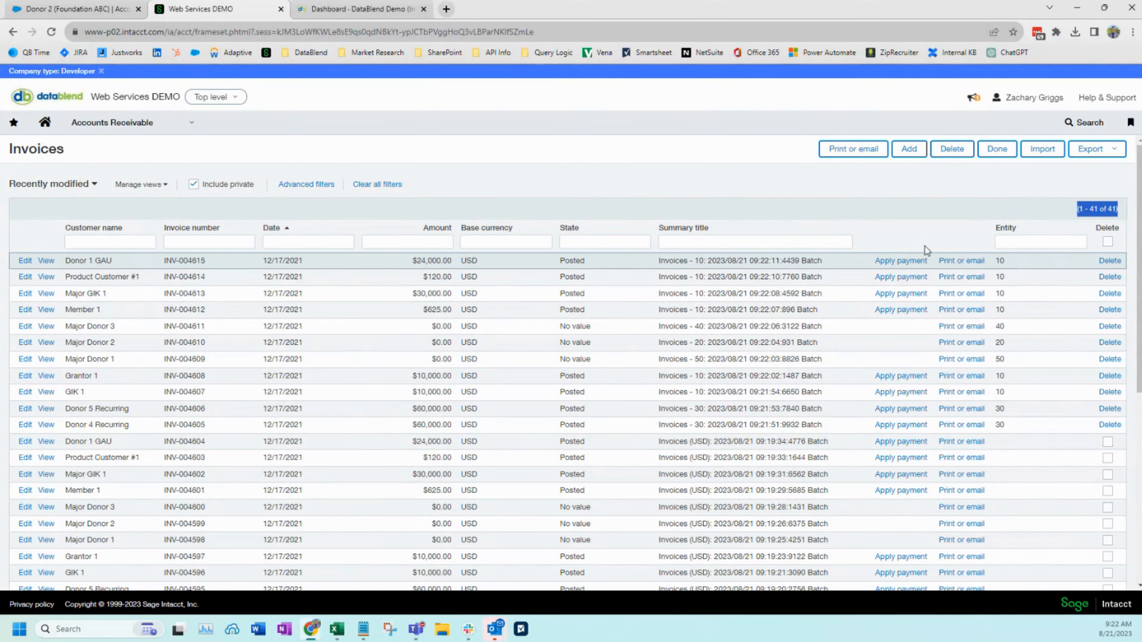
left_click(359, 9)
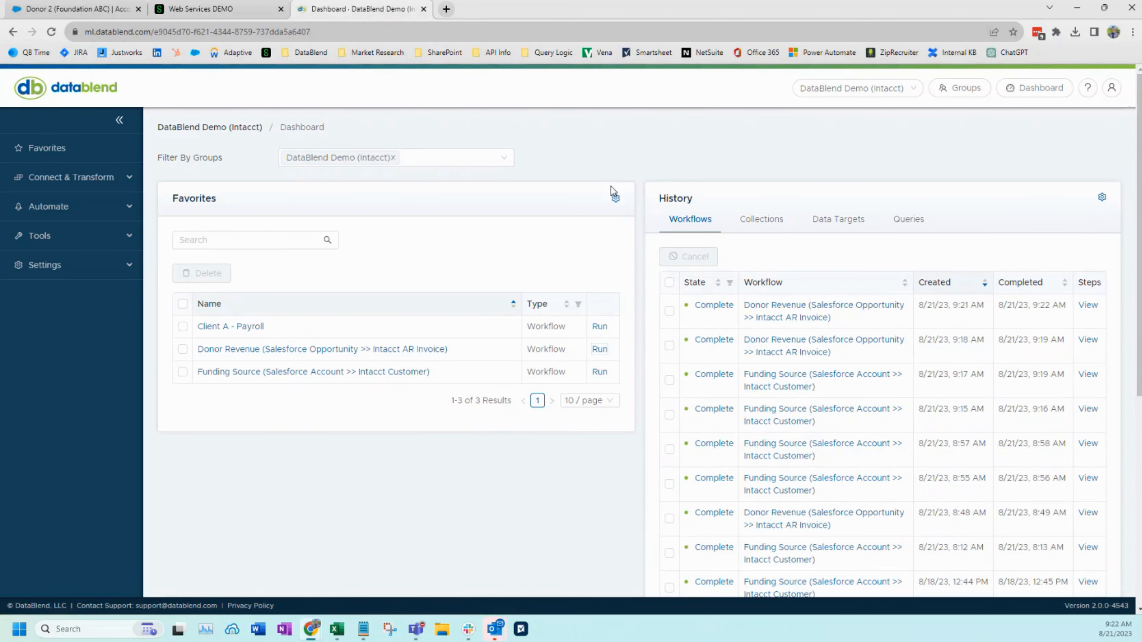